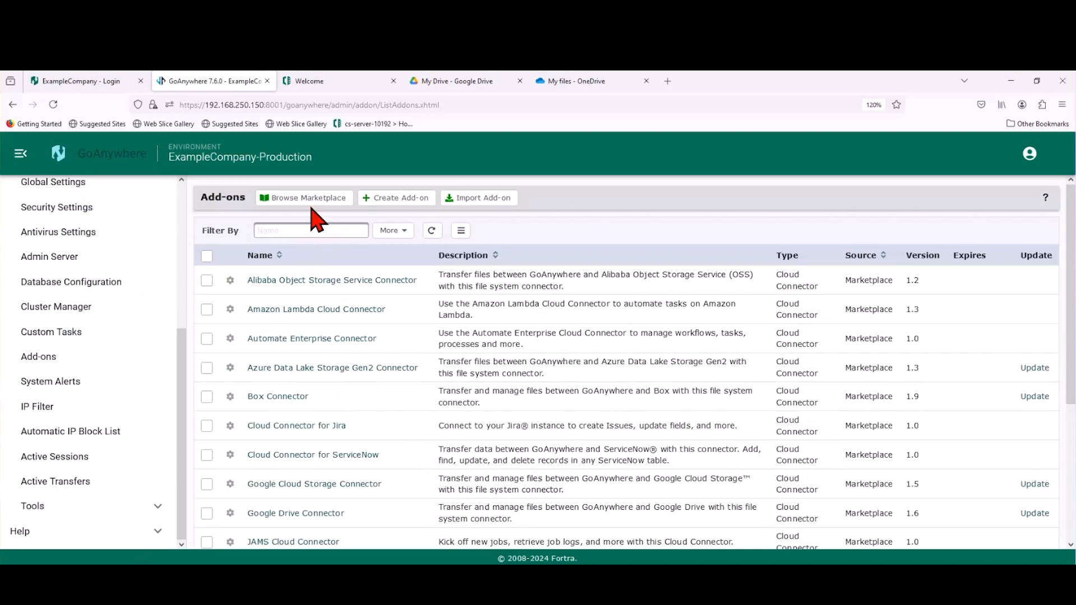
# Look through the installed add-ons, and browse the cloud connectors offered in the add-on marketplace.
pyautogui.scroll(-5, 347, 402)
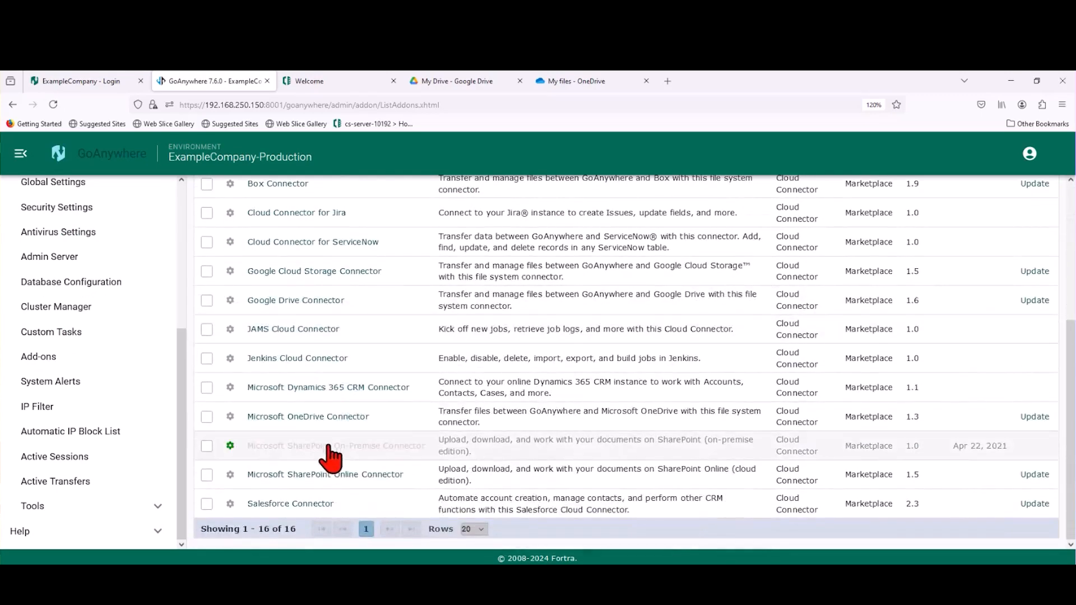
pyautogui.scroll(5, 331, 458)
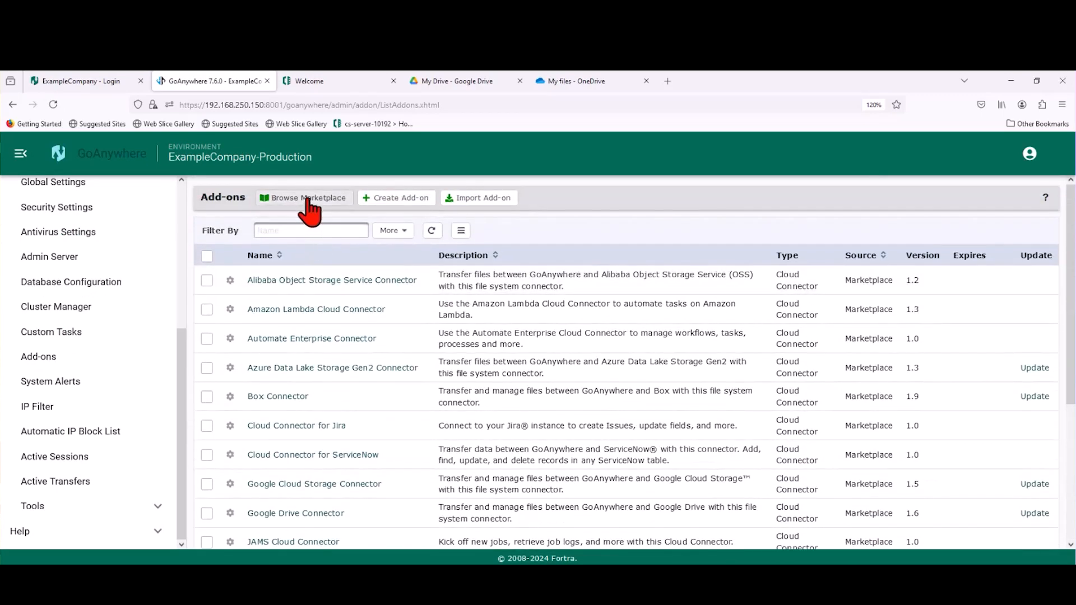
pyautogui.click(309, 200)
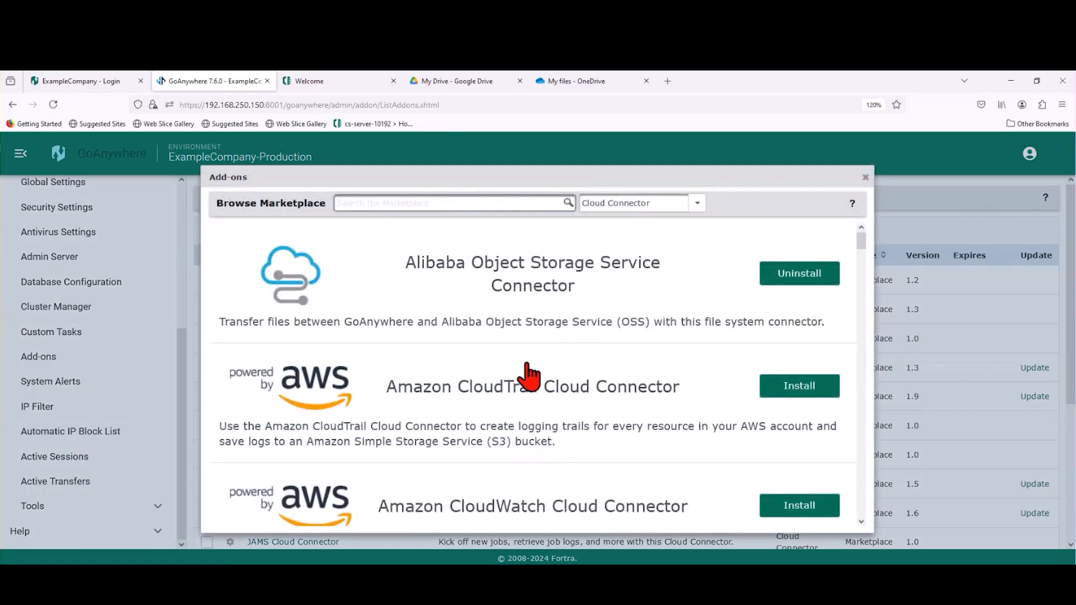
pyautogui.scroll(-3, 703, 336)
pyautogui.scroll(-10, 703, 337)
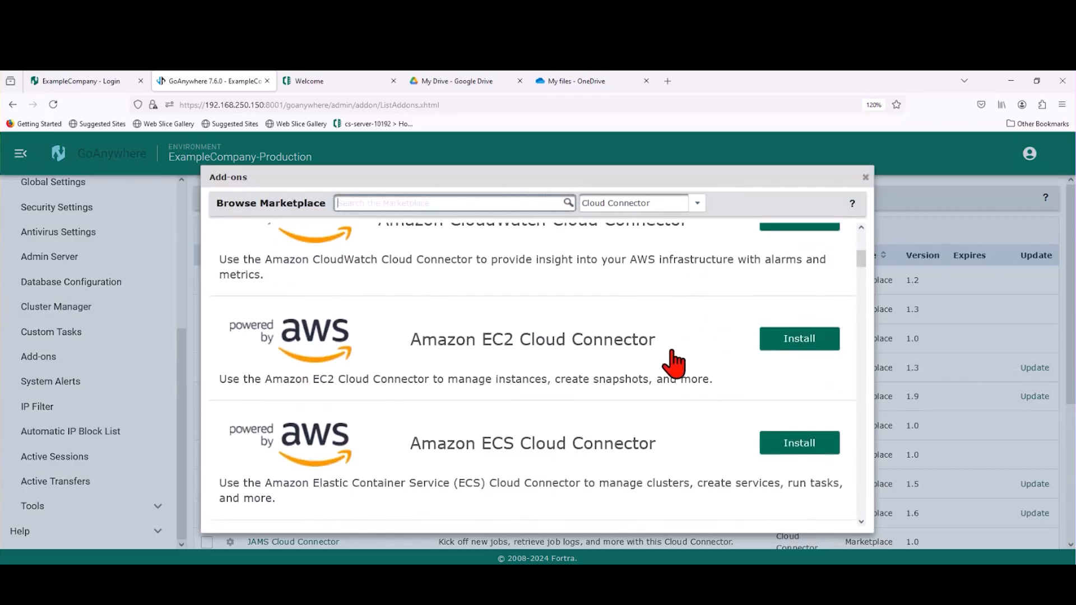
# Search the marketplace's cloud connectors for "google" and find the Google Drive Connector entry.
pyautogui.click(407, 206)
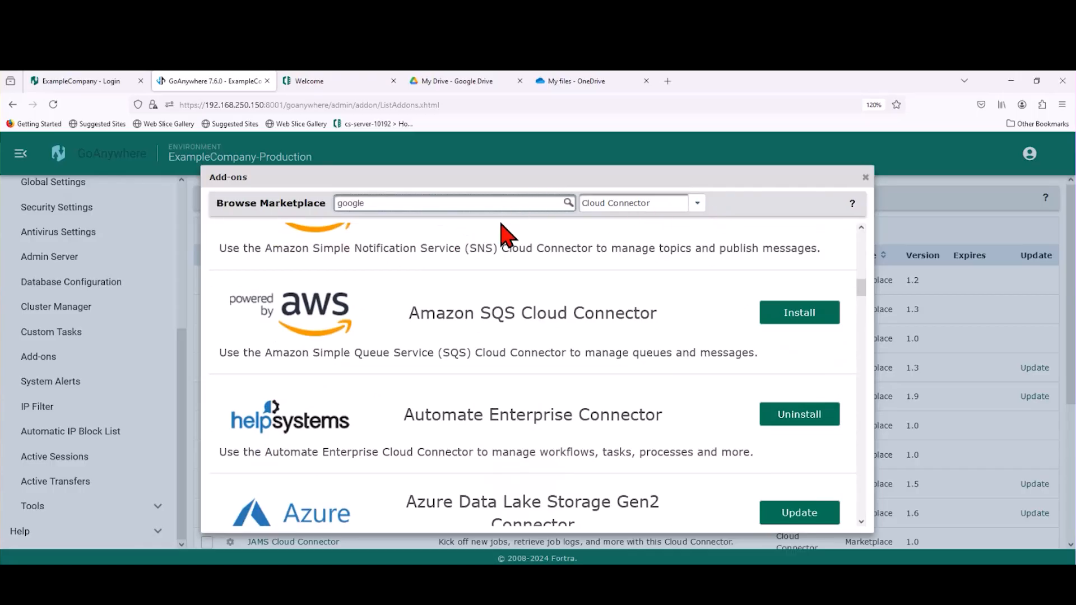
pyautogui.press('Return')
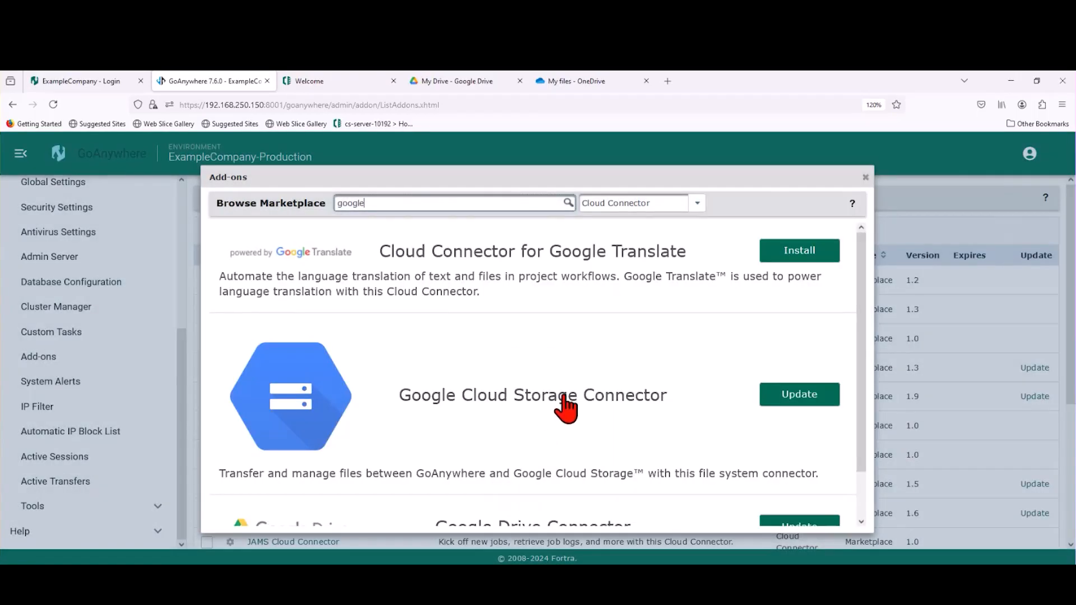
pyautogui.scroll(-1, 614, 405)
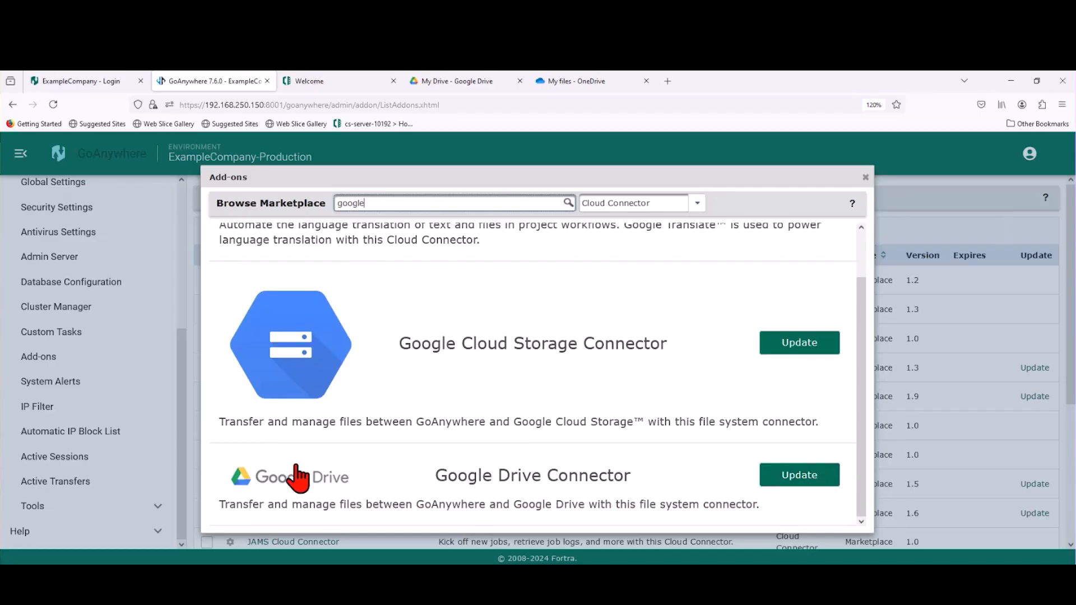
# Expand the Google Drive Connector's marketplace entry and review its version, setup information, actions and release notes.
pyautogui.click(304, 492)
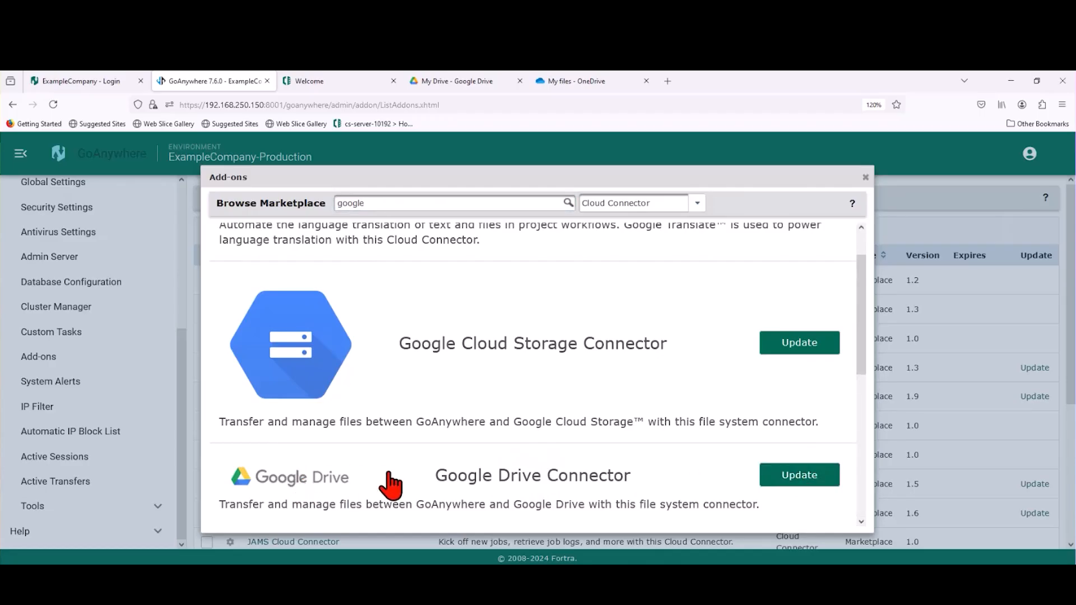
pyautogui.scroll(-2, 391, 481)
pyautogui.scroll(-1, 289, 367)
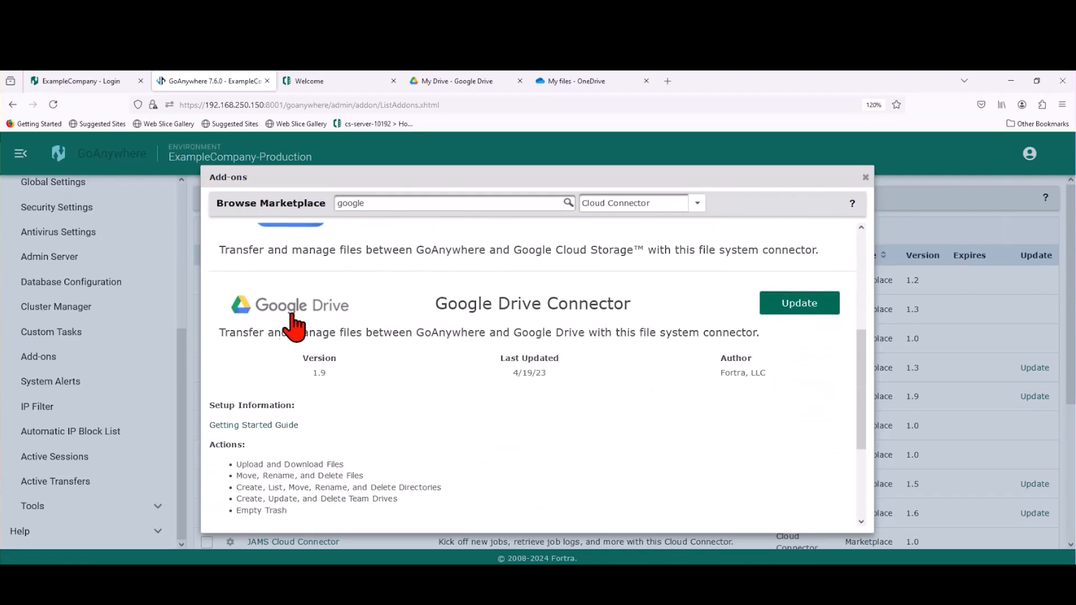
pyautogui.scroll(-2, 320, 361)
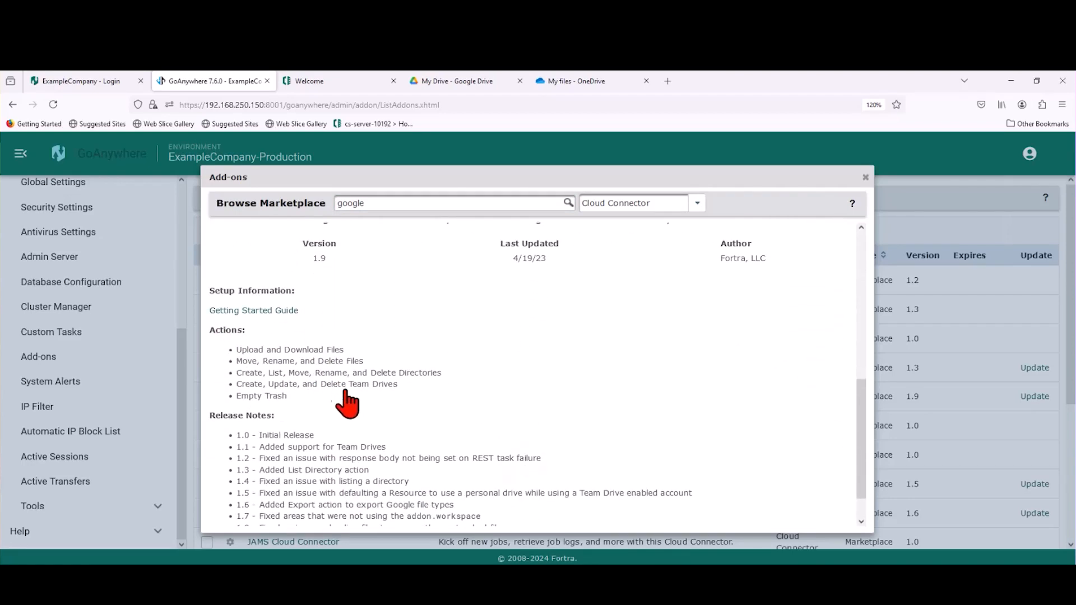
pyautogui.scroll(-1, 342, 398)
pyautogui.scroll(3, 348, 407)
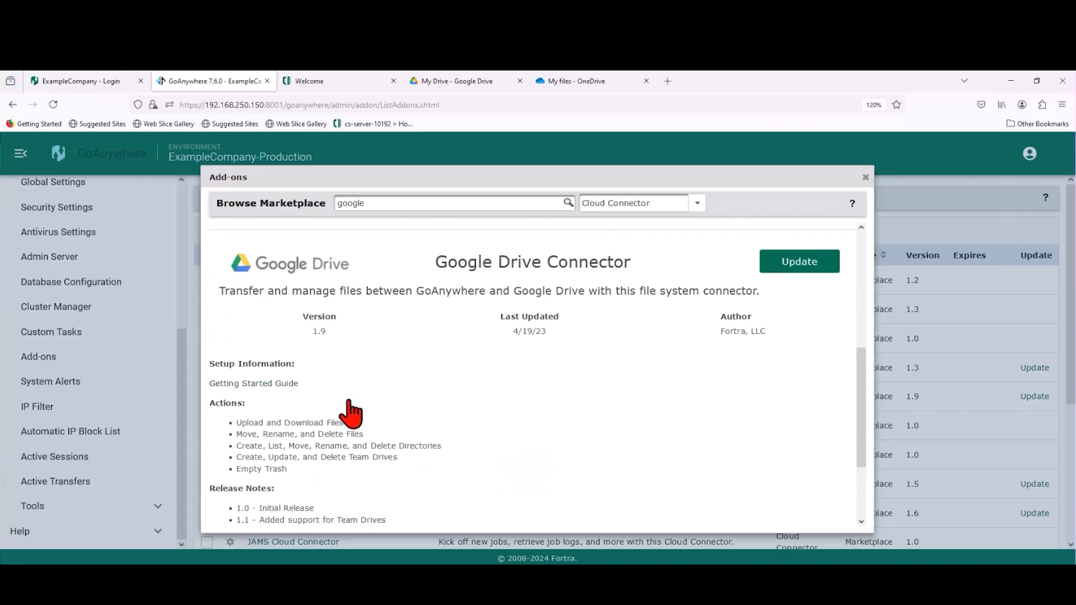
pyautogui.scroll(-3, 349, 409)
pyautogui.scroll(3, 401, 471)
pyautogui.scroll(-3, 381, 473)
pyautogui.click(360, 466)
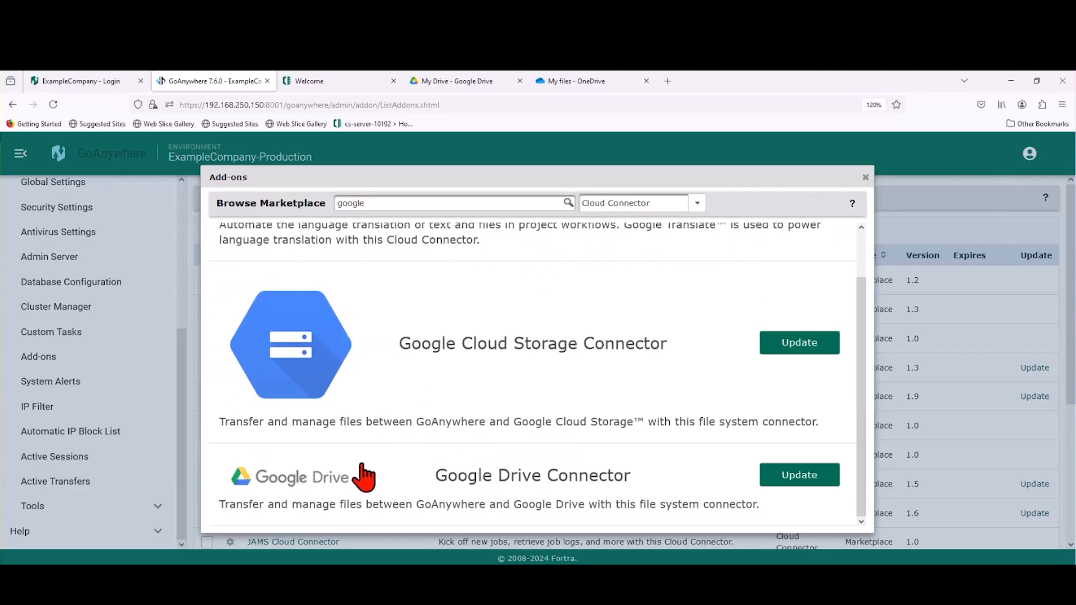
pyautogui.click(307, 482)
pyautogui.scroll(-3, 313, 489)
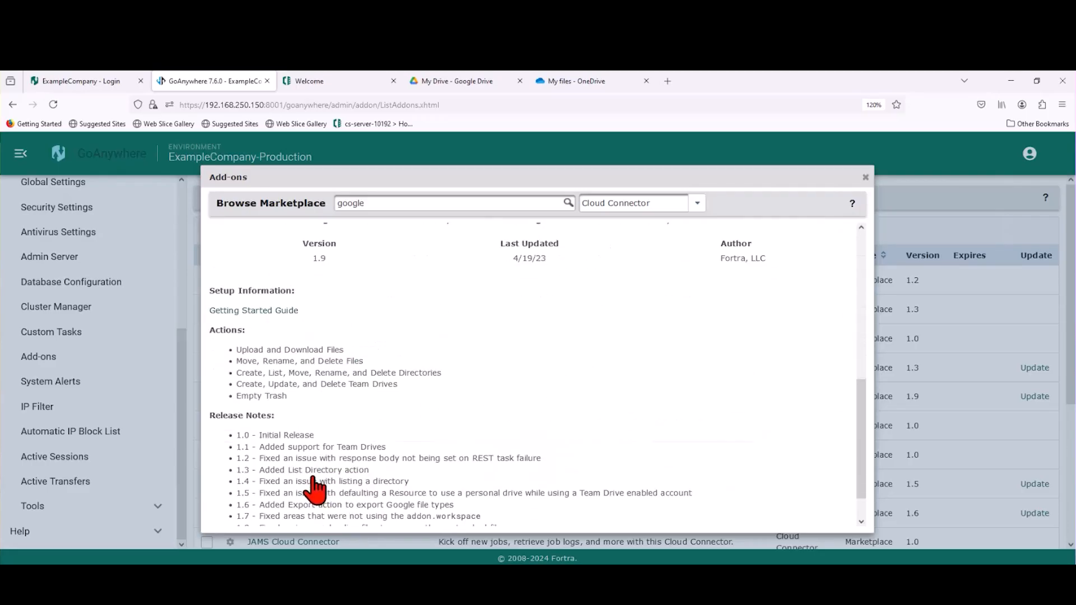
pyautogui.scroll(-1, 314, 490)
pyautogui.scroll(3, 314, 414)
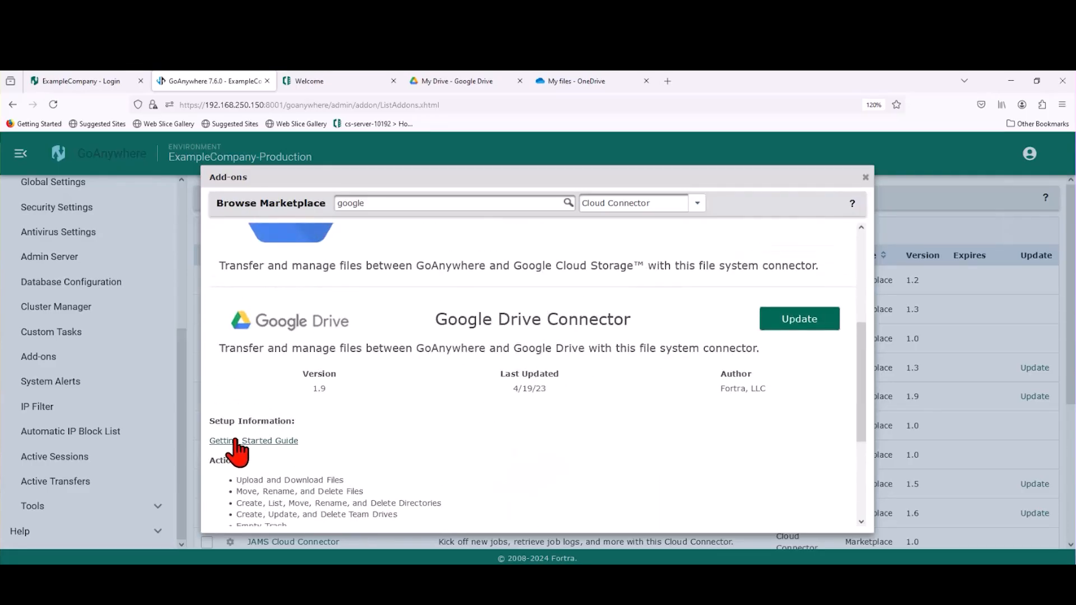
# Read through the Google Drive Connector's Getting Started Guide, and minimize the guide's window.
pyautogui.click(236, 441)
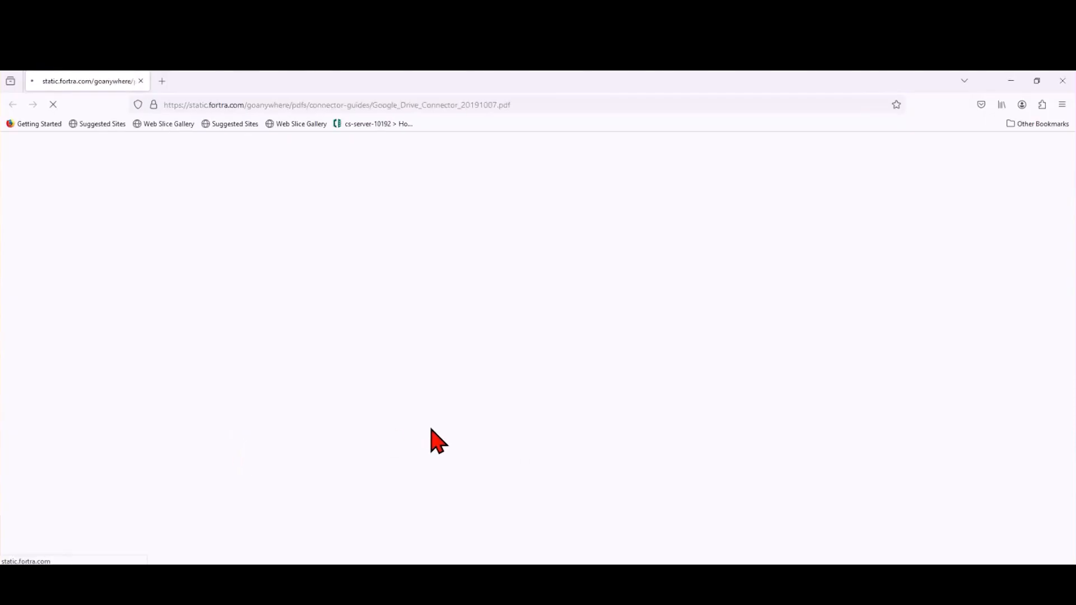
pyautogui.scroll(-6, 556, 406)
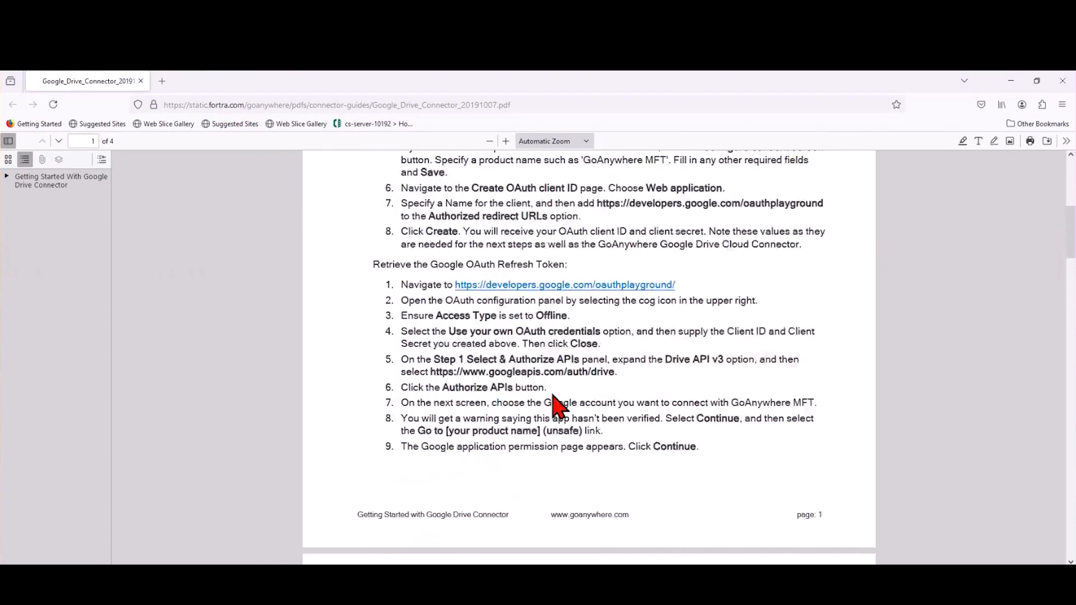
pyautogui.scroll(-3, 557, 404)
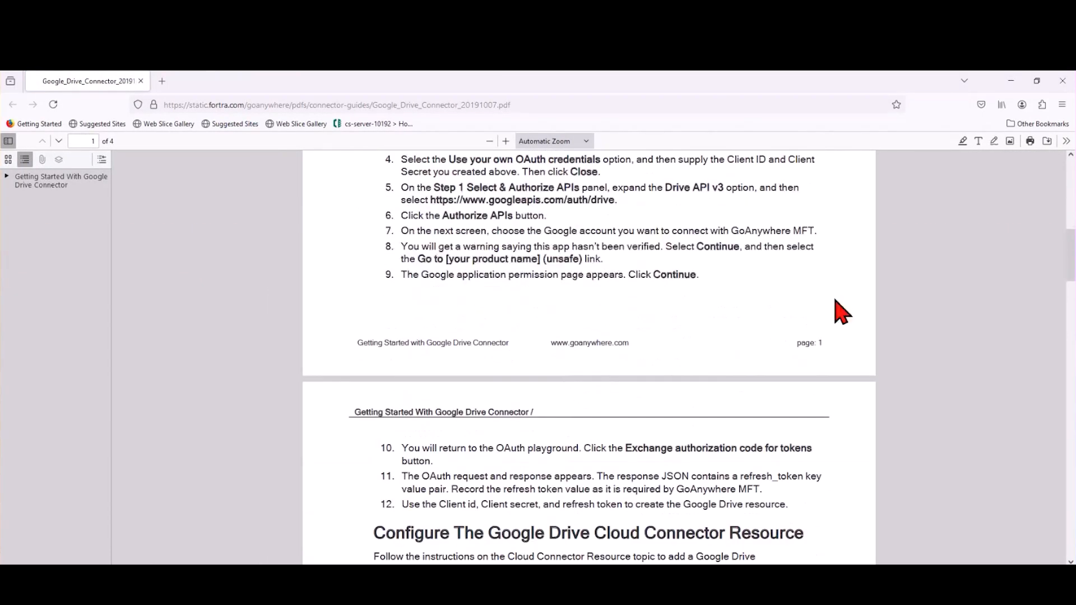
pyautogui.click(1011, 81)
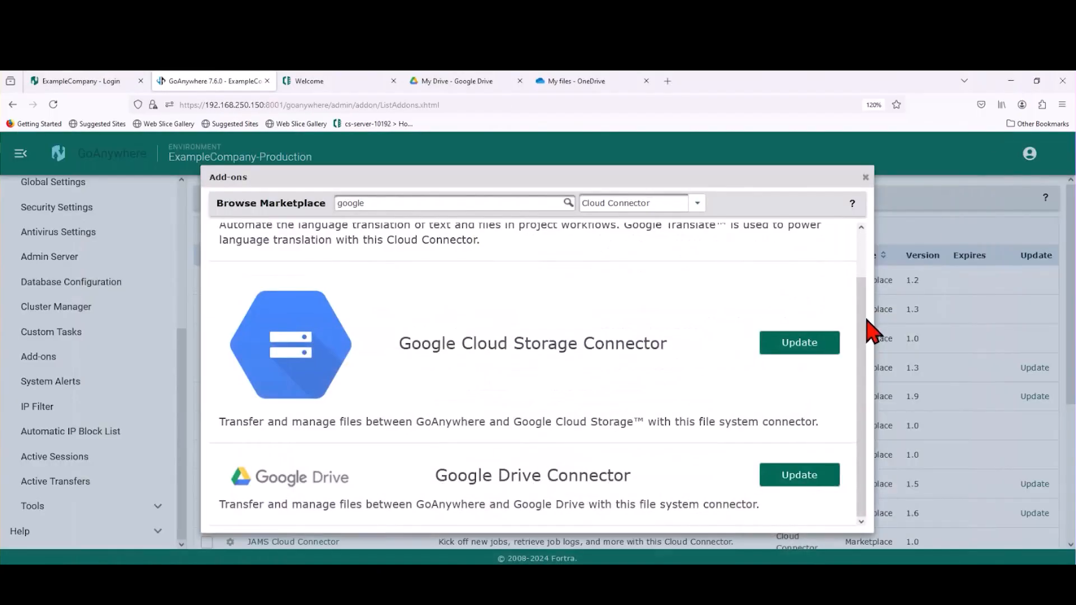
# Close the add-on marketplace and show the Cloud Connectors resources.
pyautogui.moveTo(860, 317); pyautogui.dragTo(854, 267)
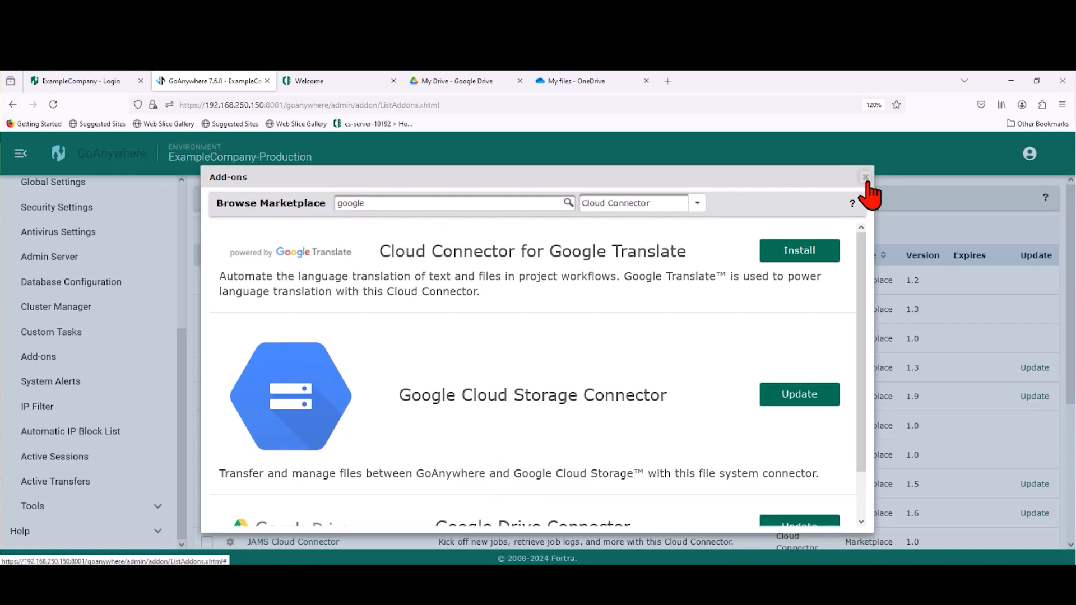
pyautogui.click(865, 178)
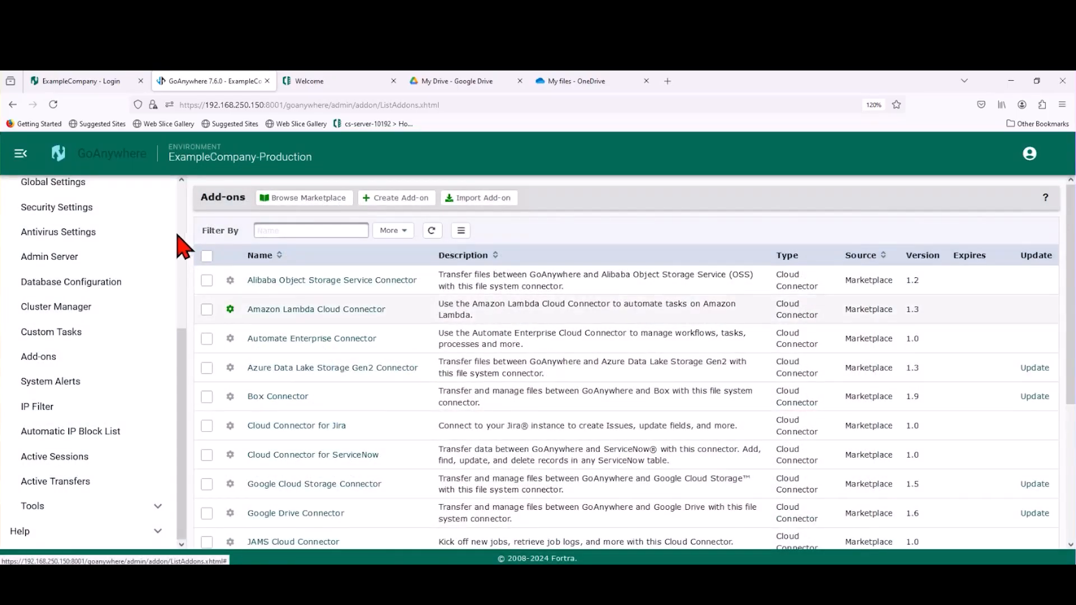
pyautogui.scroll(5, 182, 218)
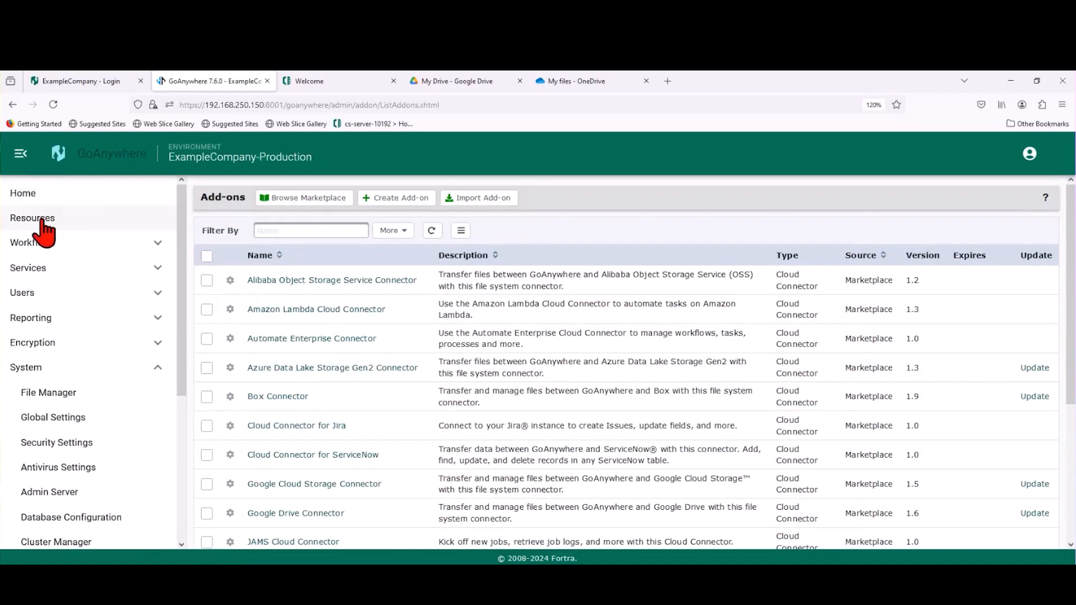
pyautogui.click(42, 218)
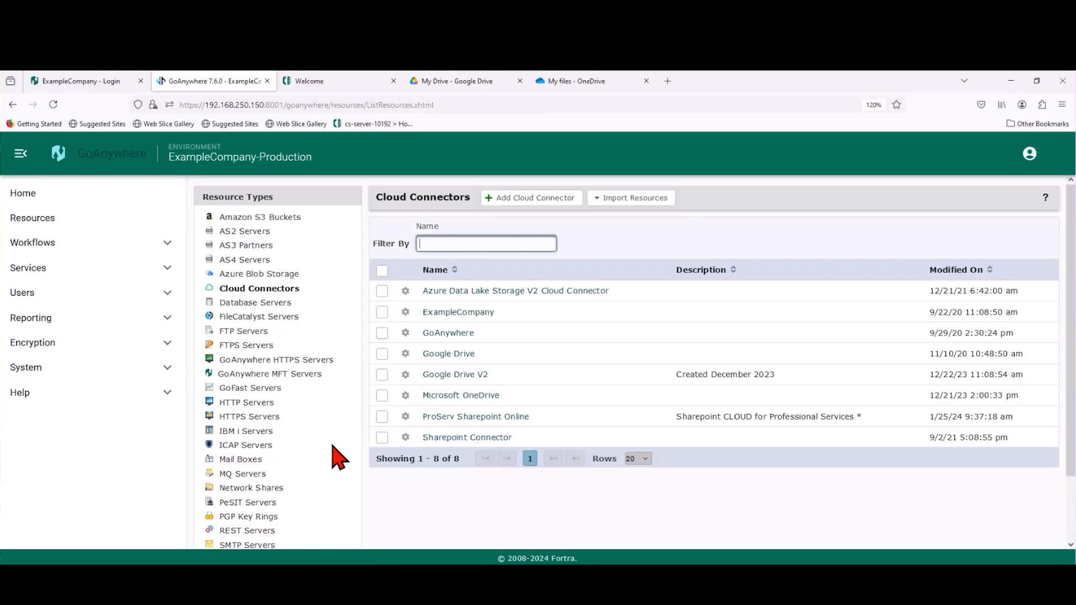
# Test the connection of the Google Drive V2 cloud connector and return to the connector list.
pyautogui.click(456, 376)
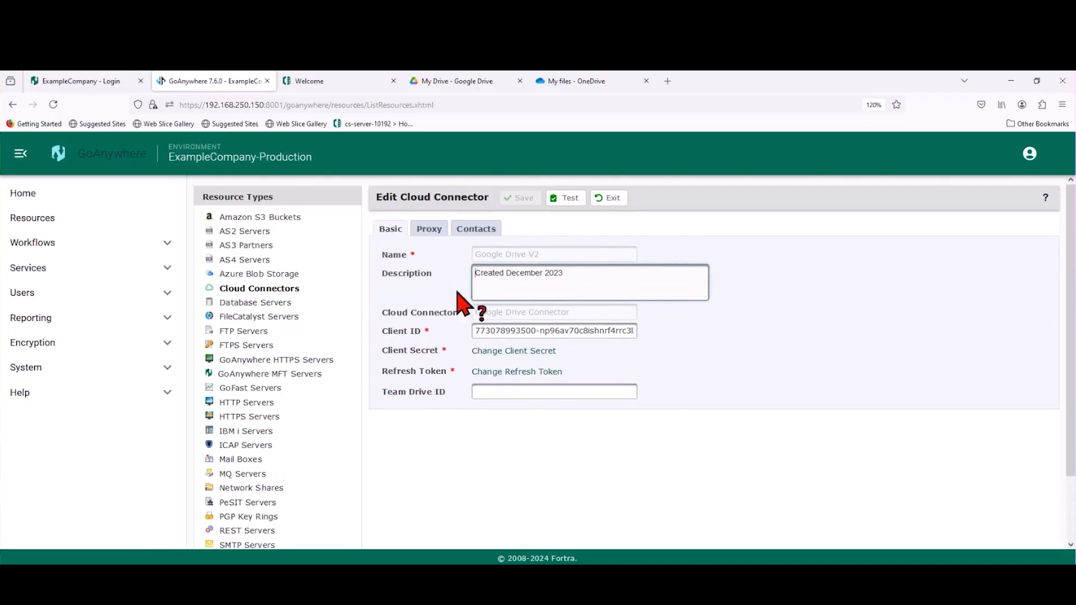
pyautogui.click(568, 199)
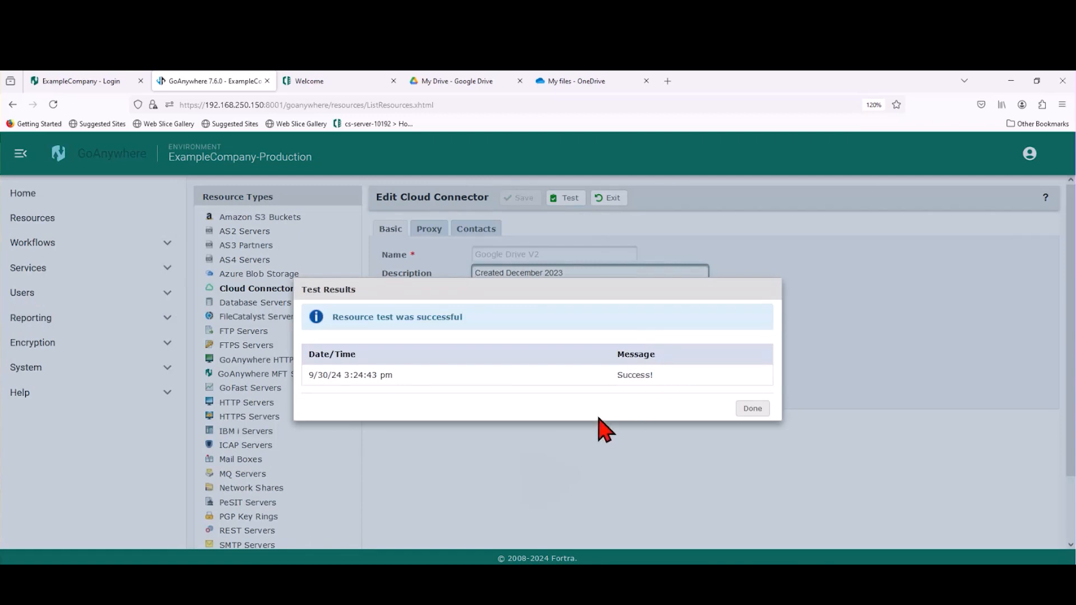
pyautogui.click(750, 408)
pyautogui.click(609, 199)
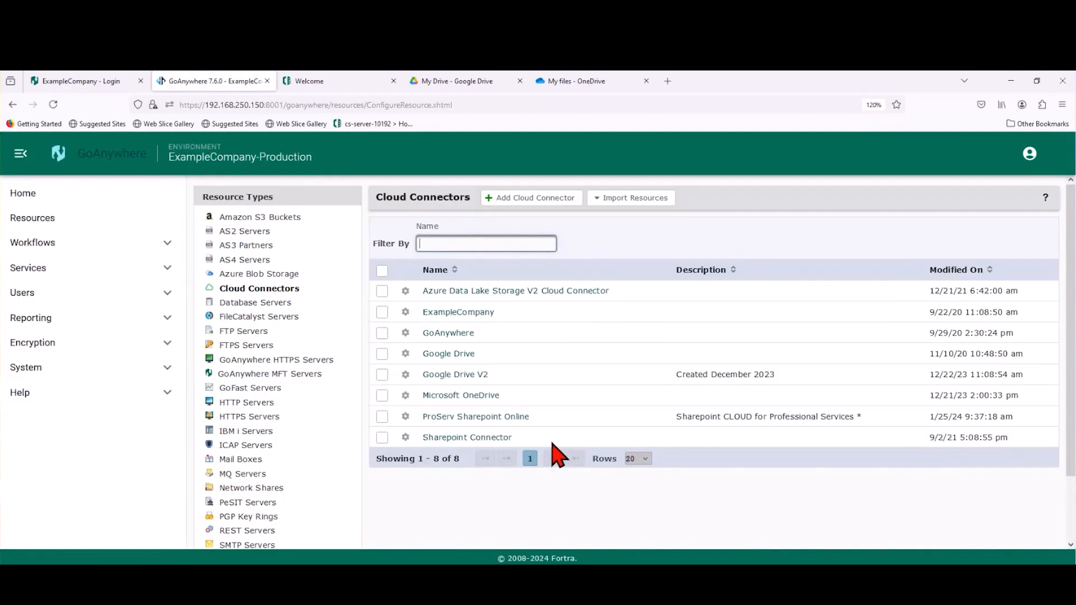
# Test the connection of the Microsoft OneDrive cloud connector and dismiss the test results.
pyautogui.click(462, 396)
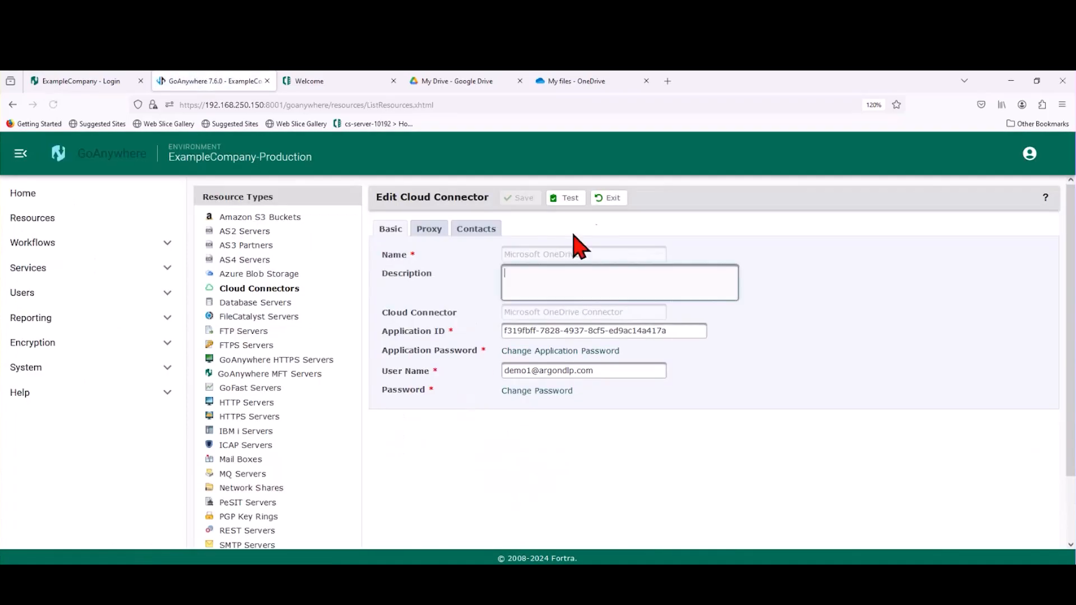
pyautogui.click(572, 200)
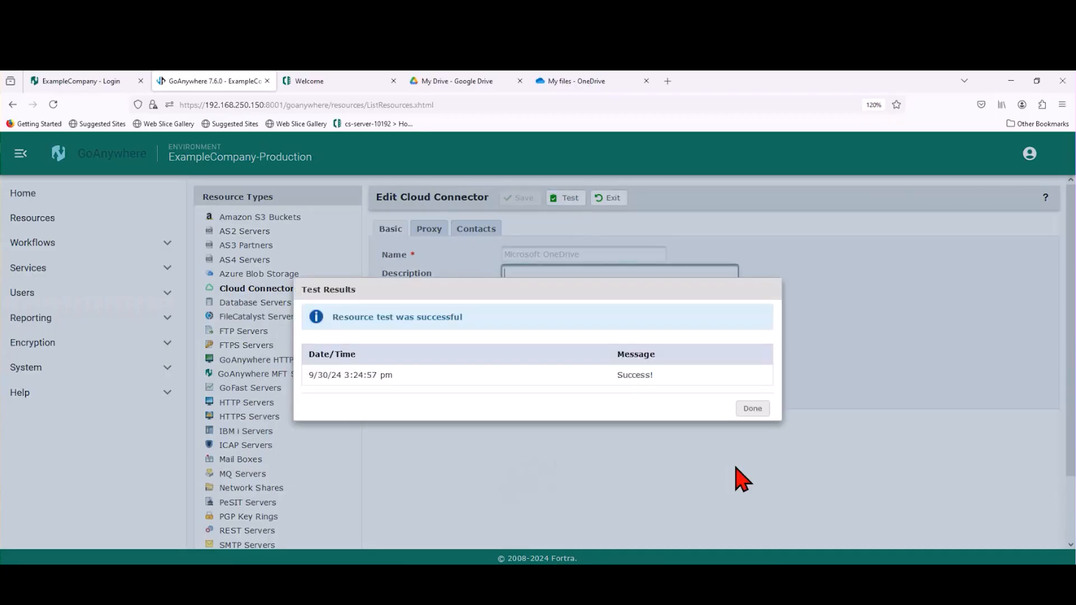
pyautogui.click(751, 409)
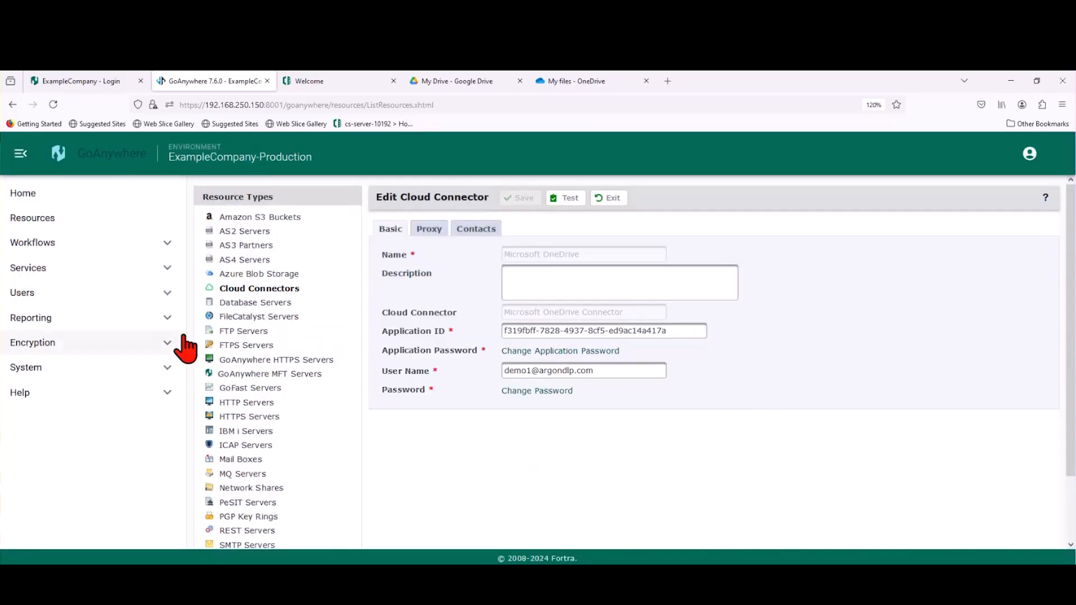
# Open the workflow project "Scheduler - Google Drive Upload" from the Cloud Connectors folder in the Project Designer.
pyautogui.click(91, 246)
pyautogui.click(54, 268)
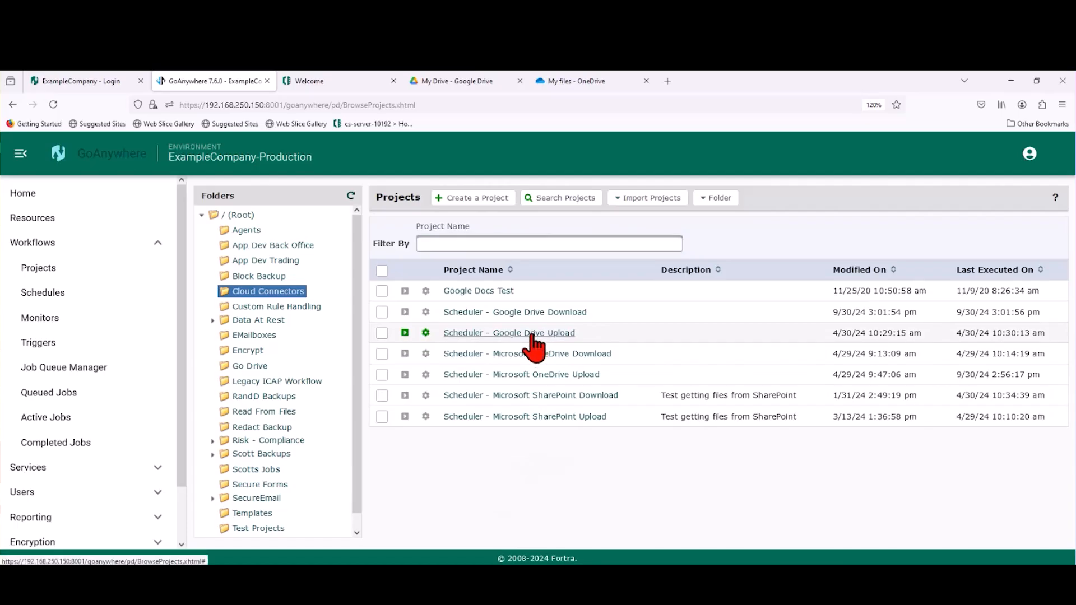
pyautogui.click(532, 334)
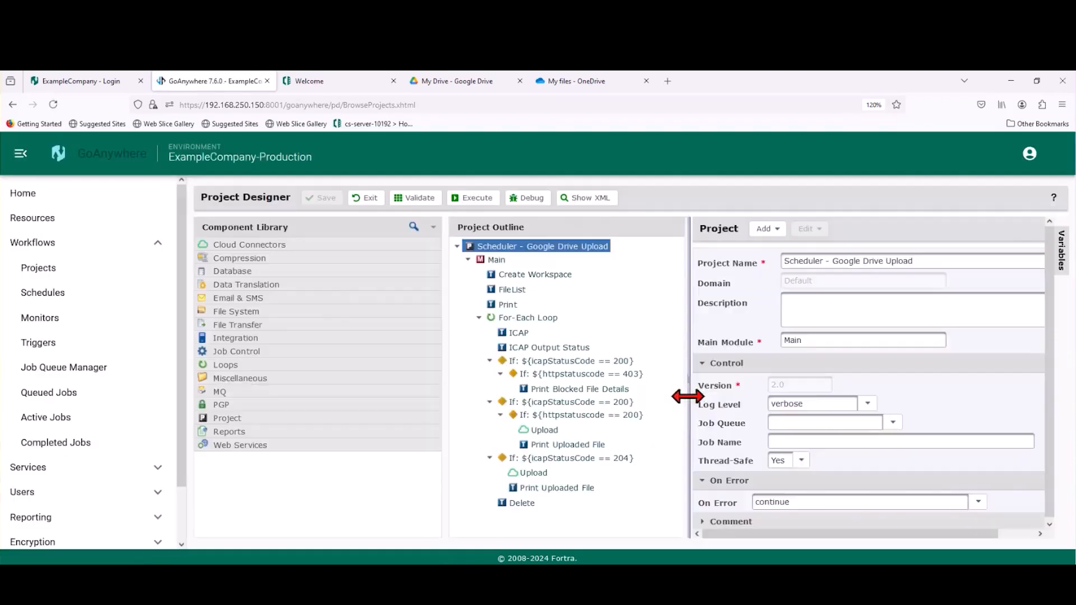
# Review the settings of the project's Create Workspace, FileList, Print and For-Each Loop components, including the FileList's source folder path.
pyautogui.click(535, 276)
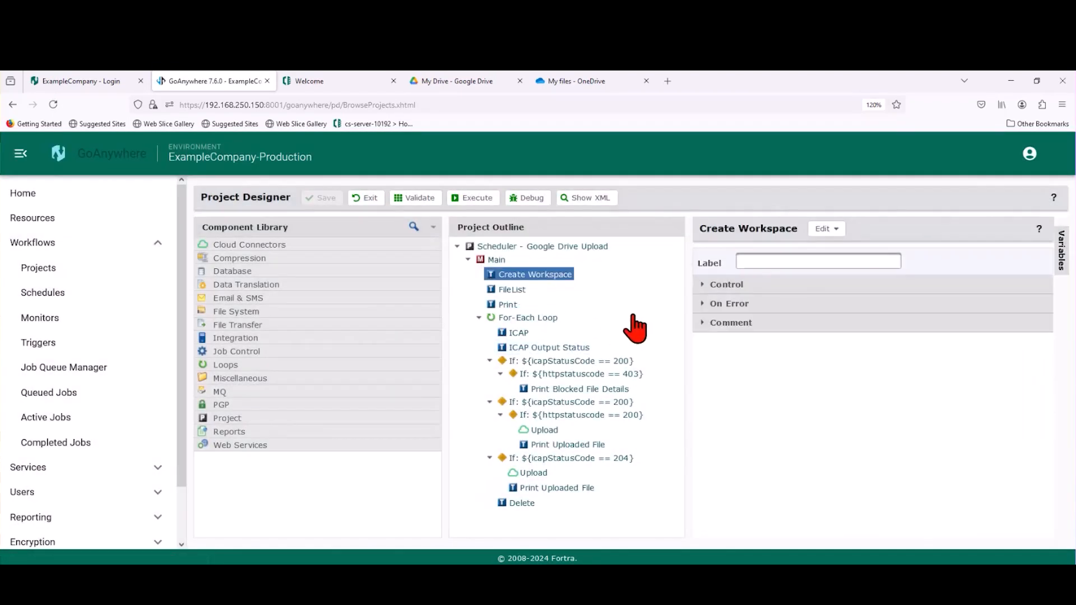
pyautogui.click(510, 289)
pyautogui.moveTo(843, 343); pyautogui.dragTo(1066, 357)
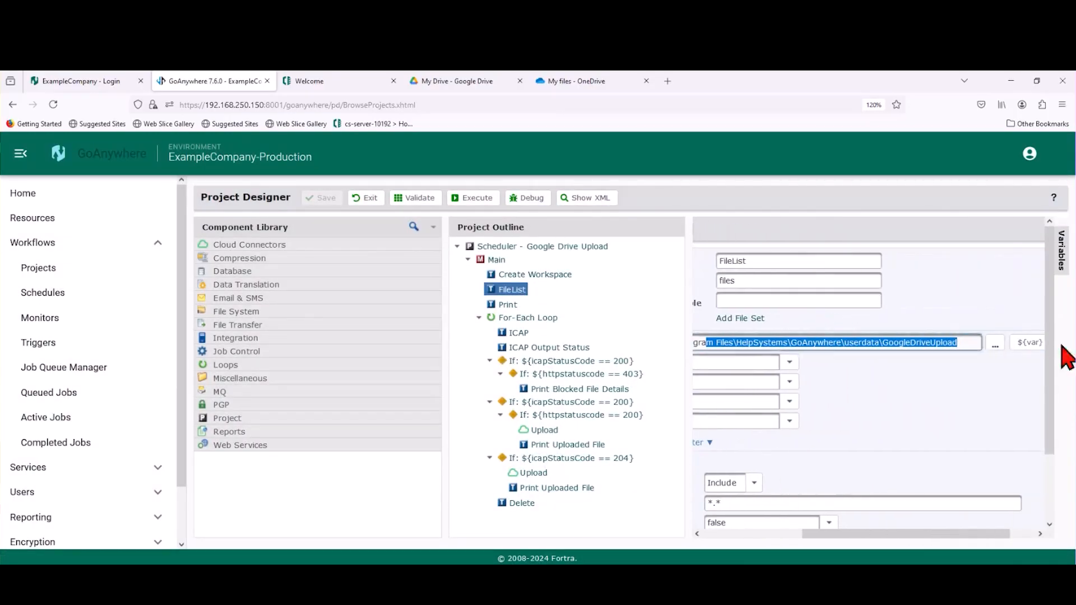
pyautogui.click(926, 343)
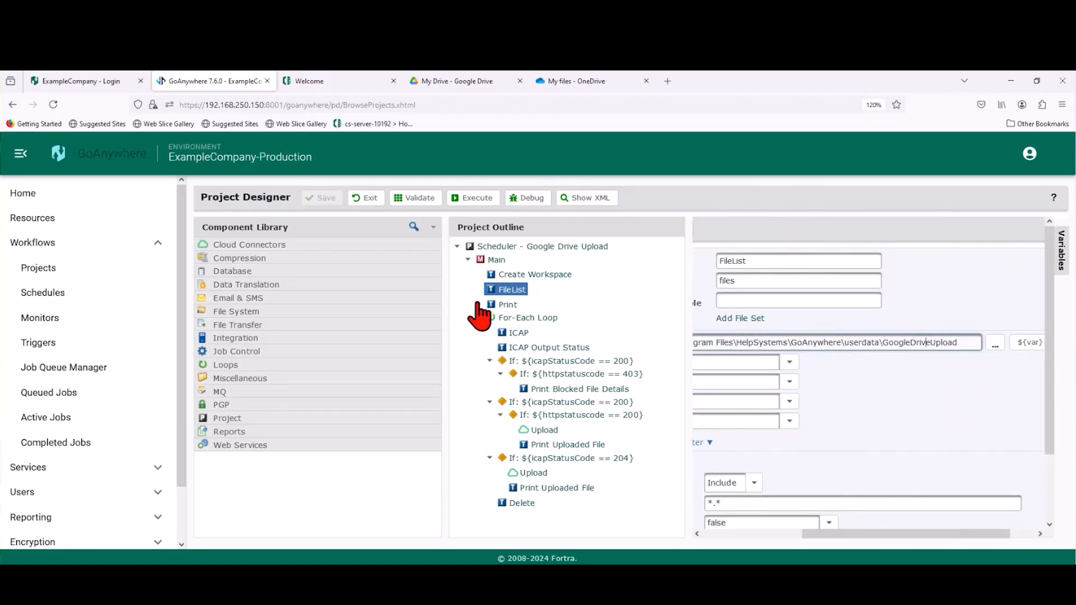
pyautogui.click(507, 304)
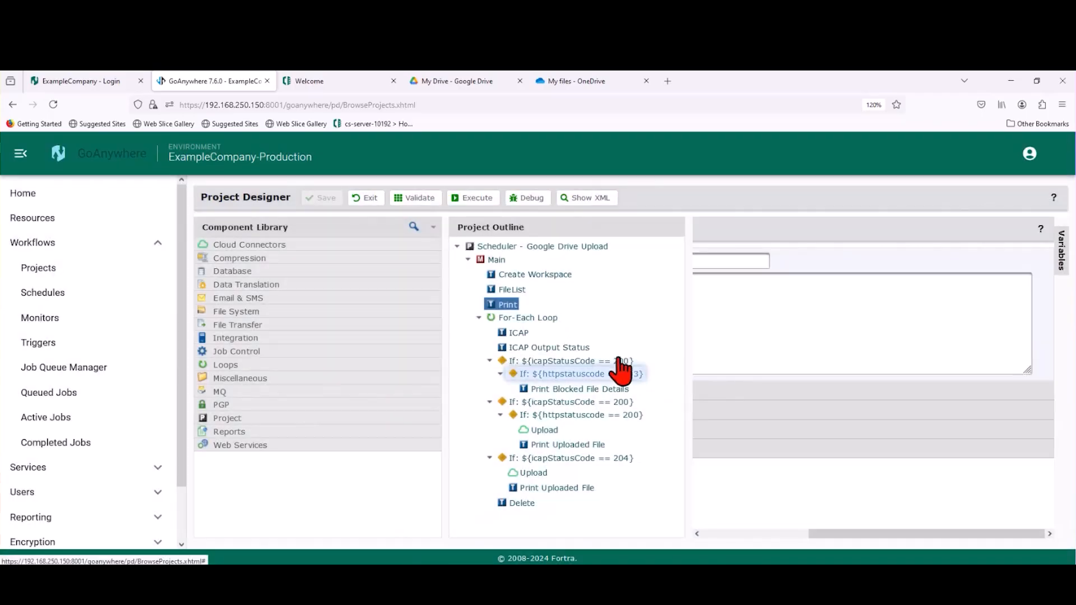
pyautogui.click(523, 318)
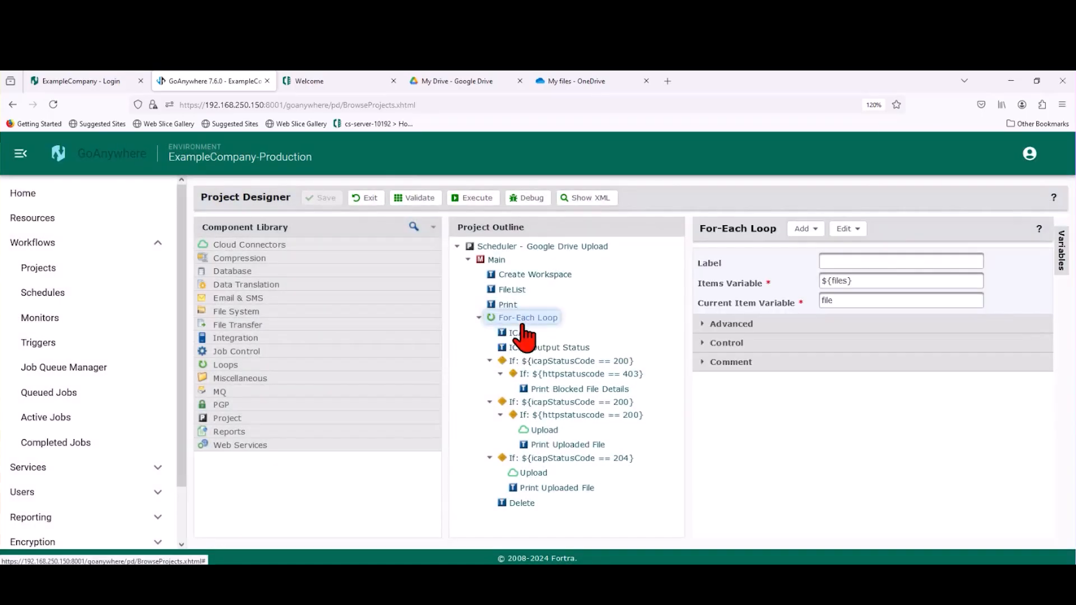
# Review the settings of the loop's ICAP component, the second status-code-200 If condition and both Google Drive Upload components.
pyautogui.click(518, 332)
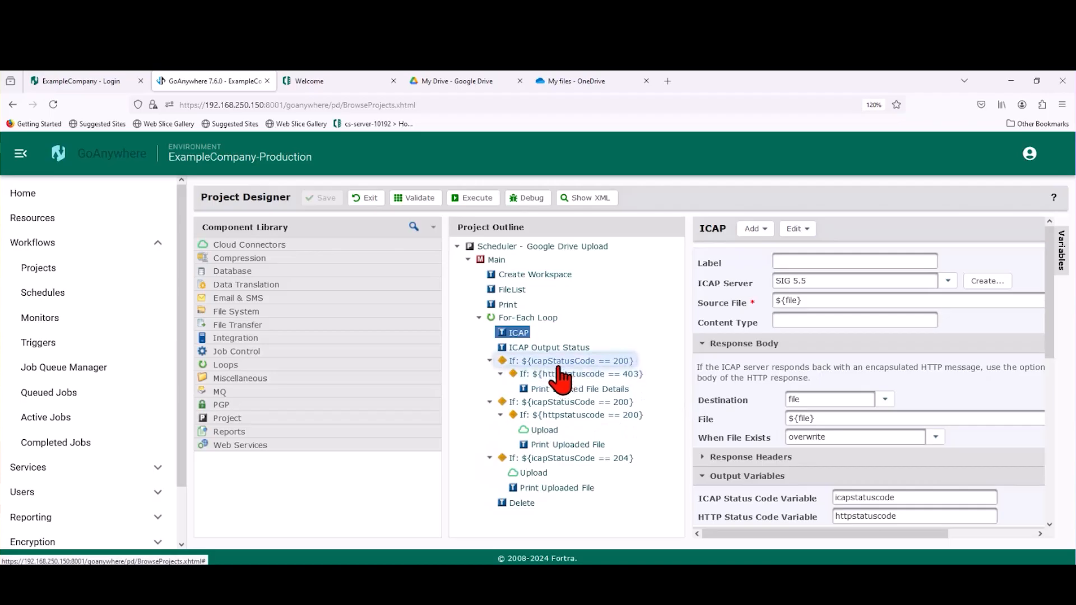
pyautogui.click(615, 405)
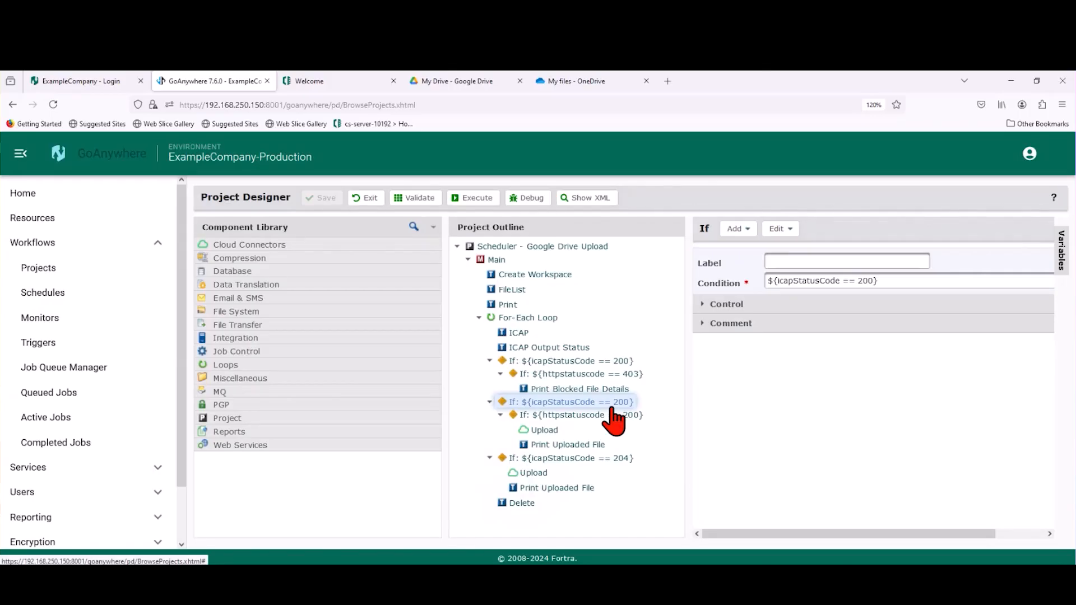
pyautogui.click(549, 434)
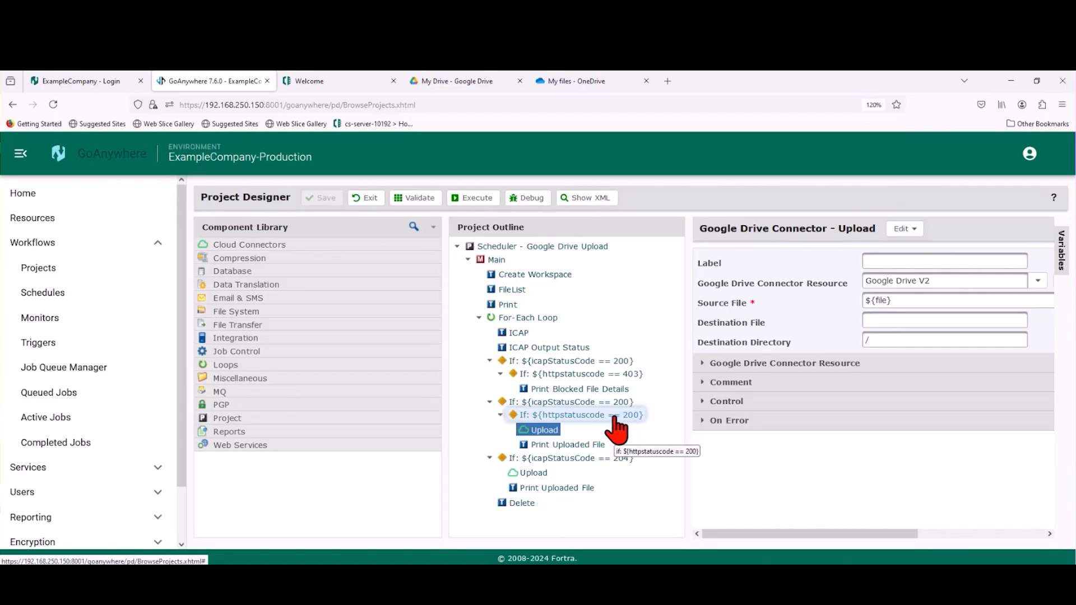
pyautogui.click(539, 474)
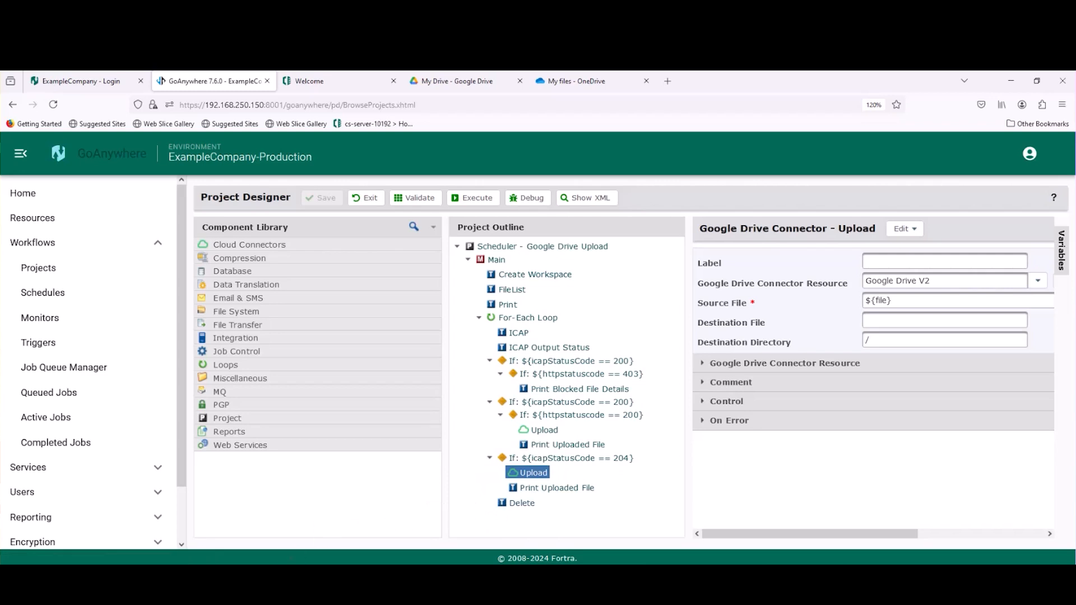
# In File Explorer, copy the three files from the MSOneDriveUpload folder into userdata's GoogleDriveUpload folder, granting administrator permission.
pyautogui.moveTo(257, 575)
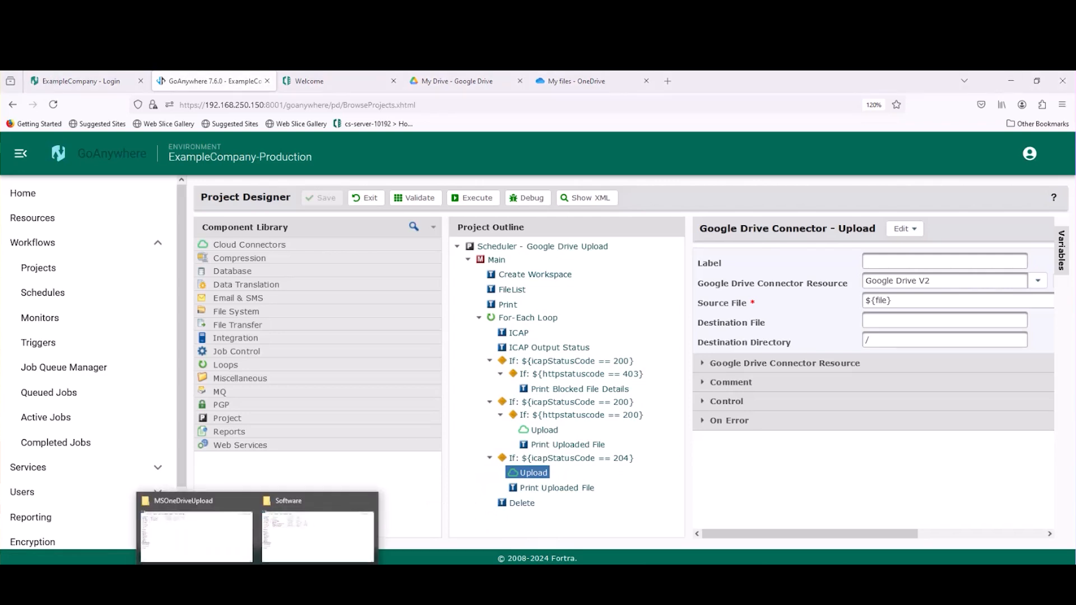
pyautogui.click(209, 546)
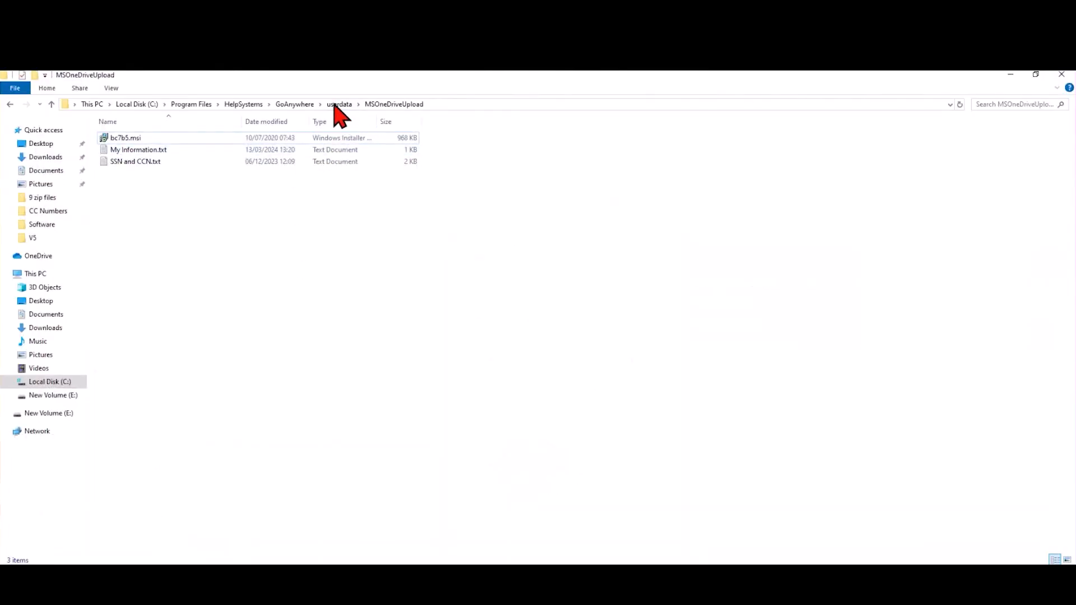
pyautogui.click(336, 104)
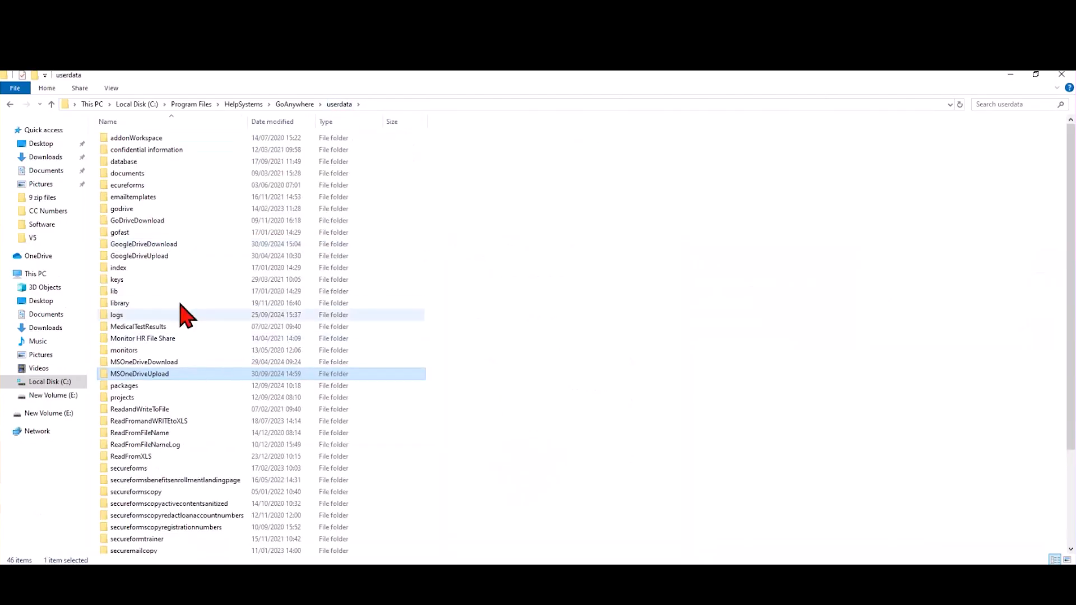
pyautogui.doubleClick(171, 257)
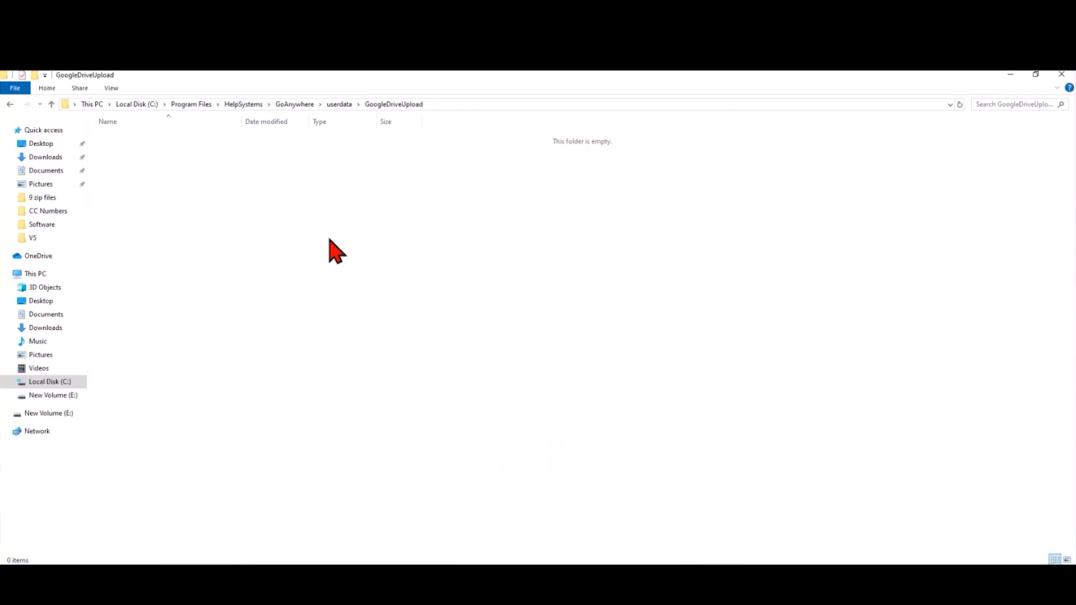
pyautogui.click(339, 105)
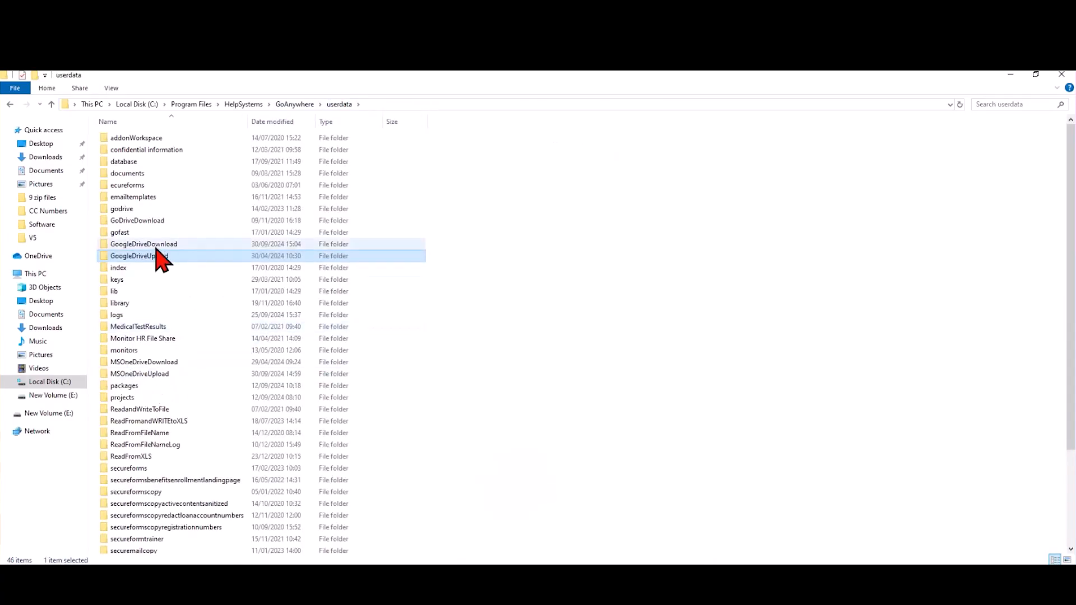
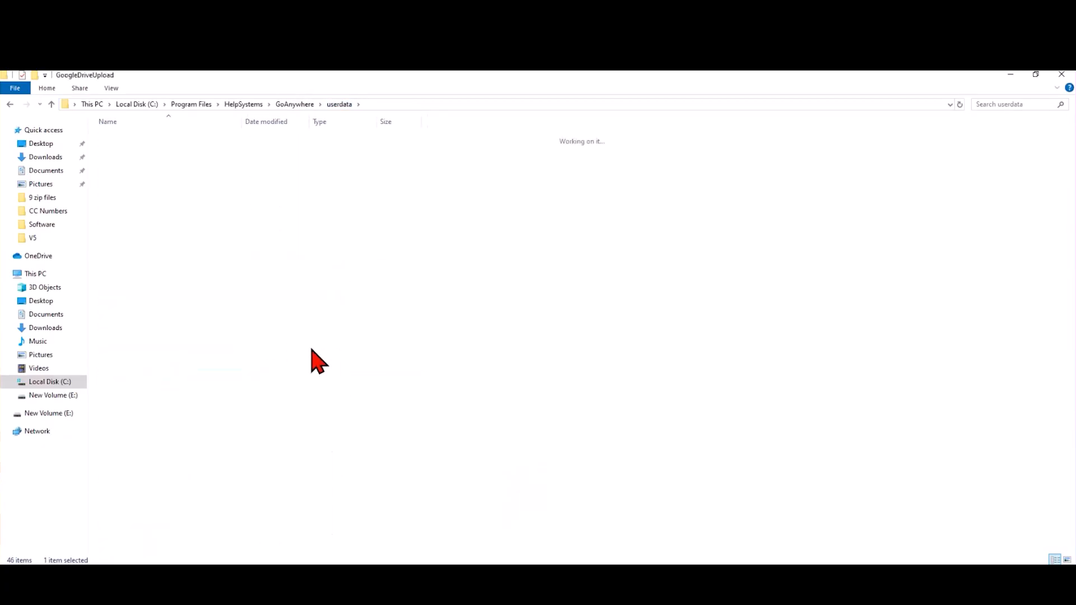
pyautogui.hotkey('ctrl', 'v')
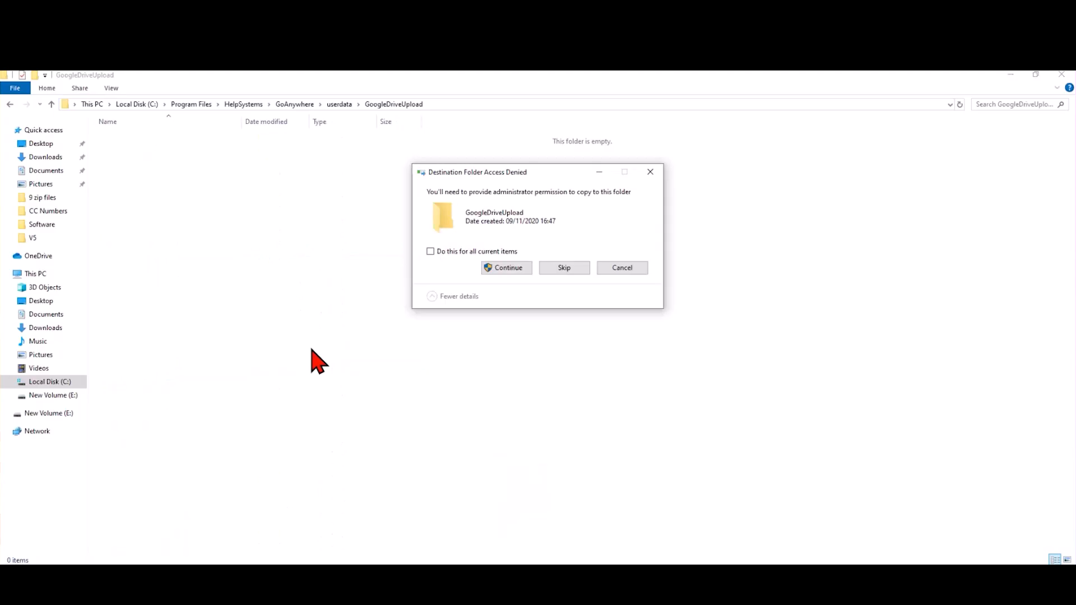
pyautogui.click(500, 269)
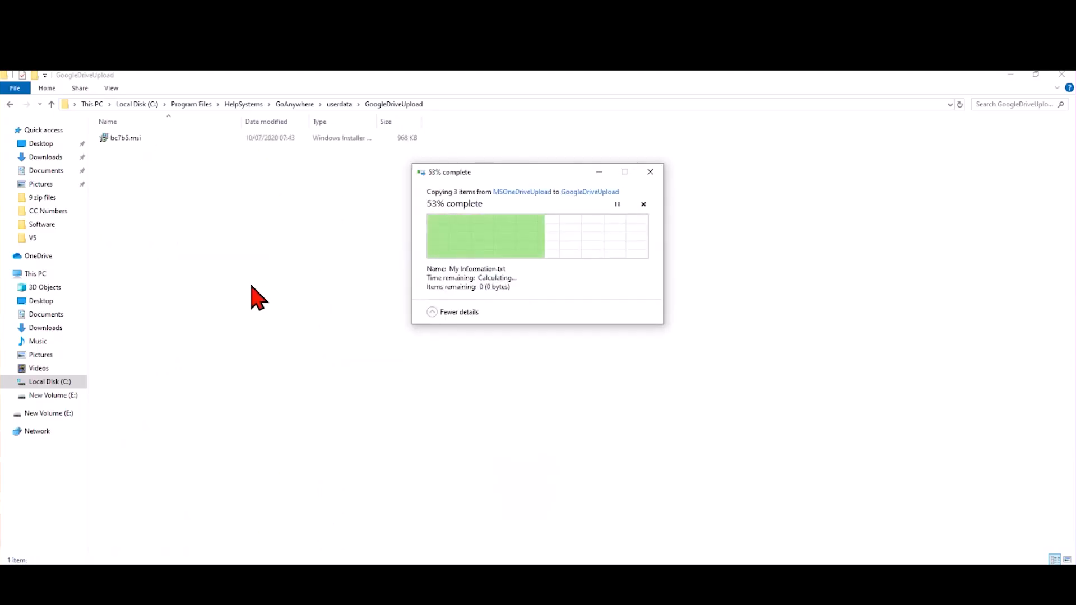
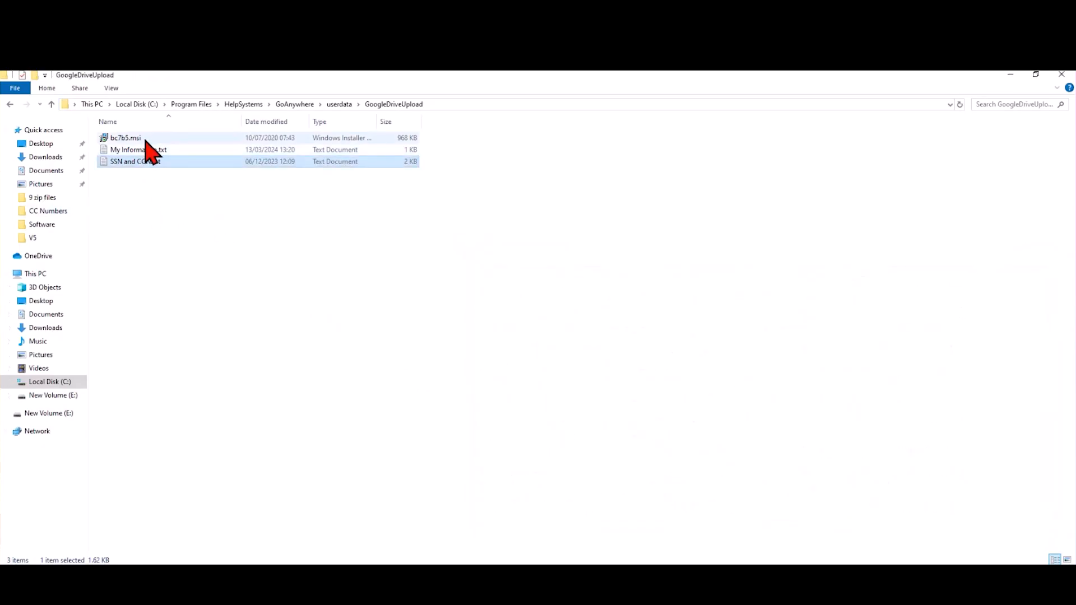
# Launch bc7b5.msi to check that it is an installer, and cancel out of its setup wizard.
pyautogui.doubleClick(135, 138)
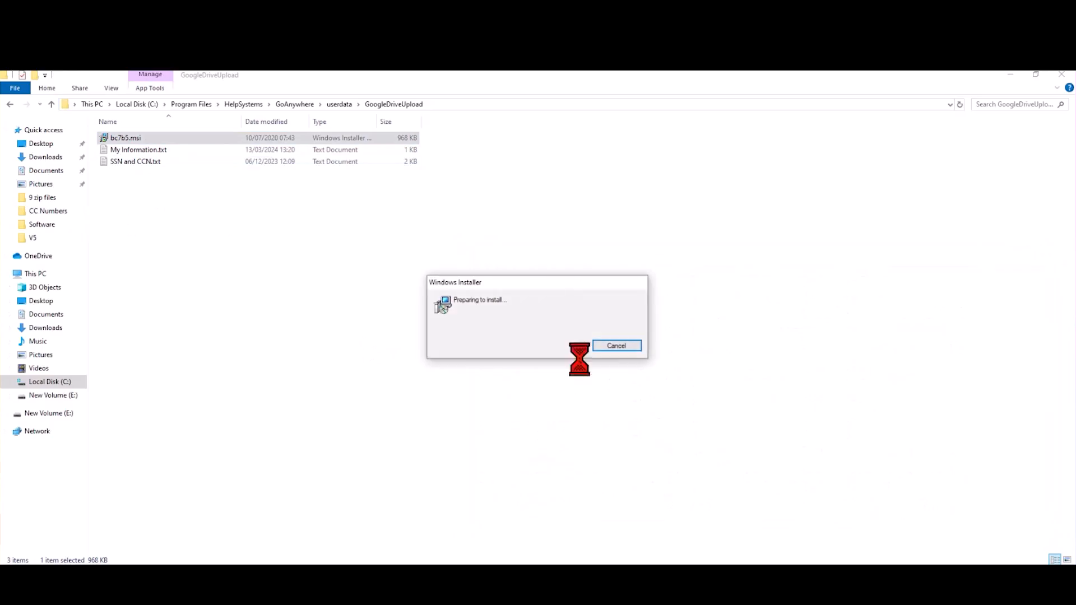
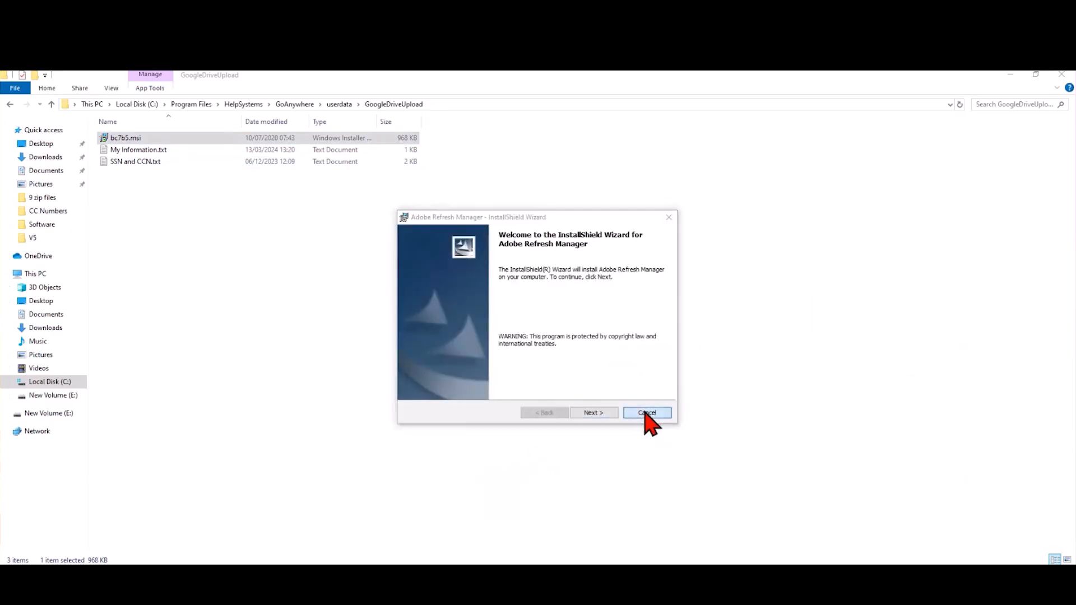
pyautogui.click(649, 414)
pyautogui.click(511, 339)
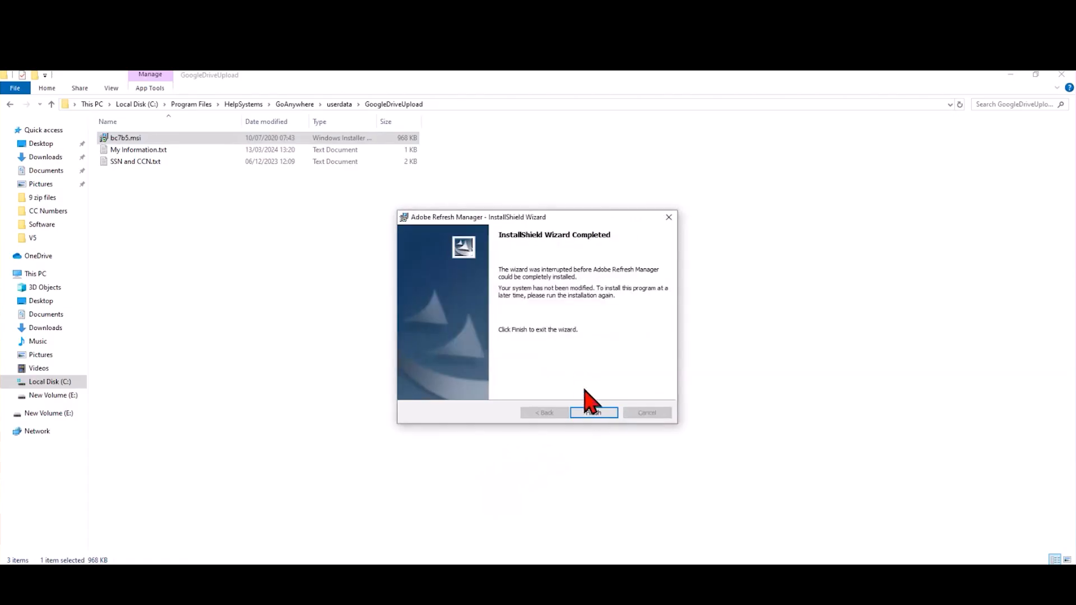
pyautogui.click(595, 411)
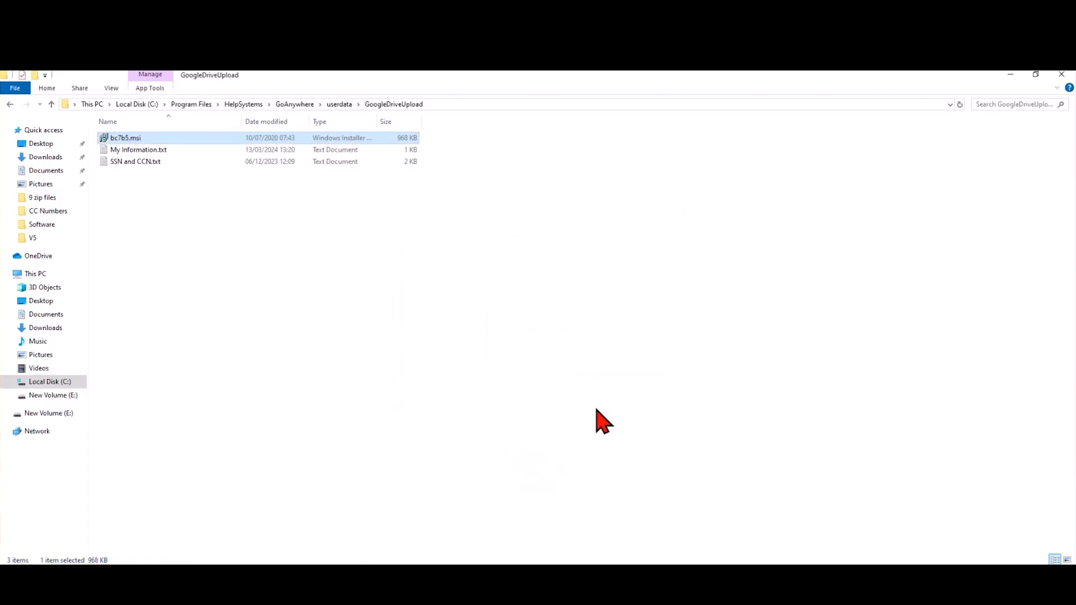
pyautogui.click(342, 259)
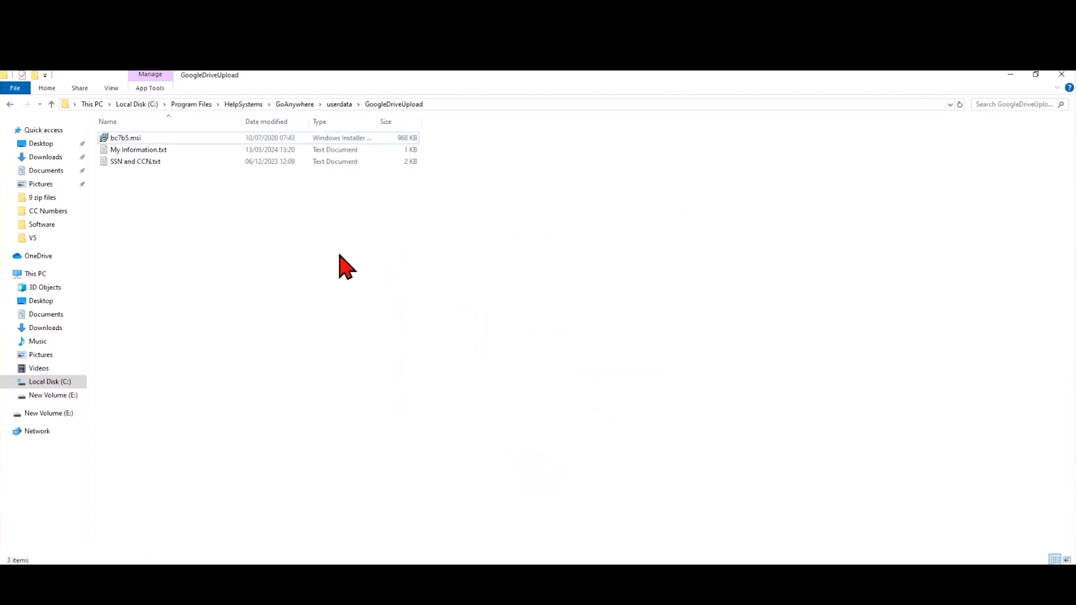
# Rename bc7b5.msi in the GoogleDriveUpload folder to bc7b5.txt.
pyautogui.rightClick(154, 141)
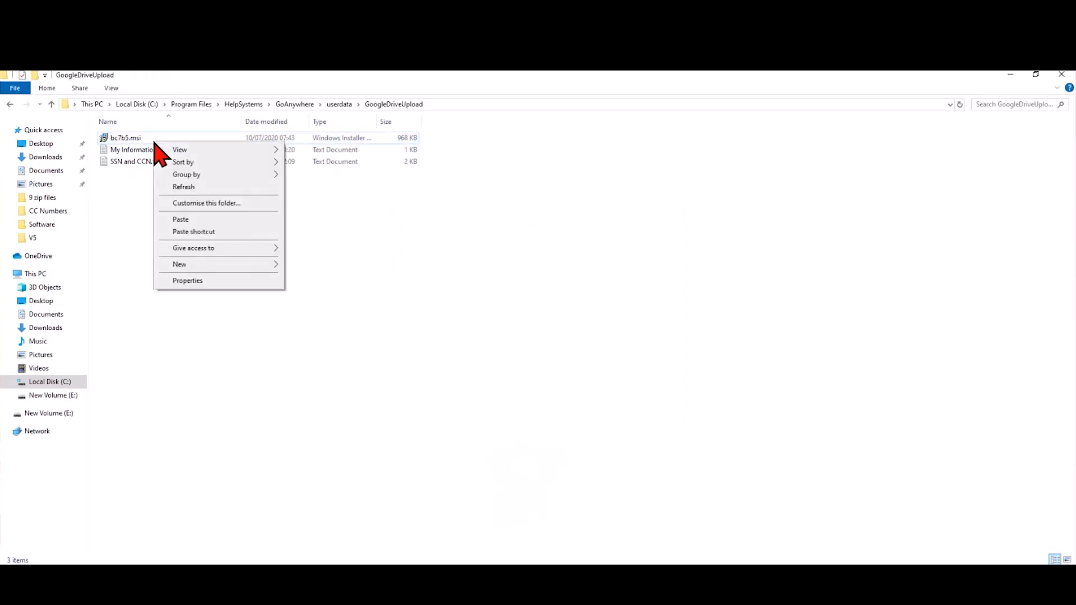
pyautogui.rightClick(135, 139)
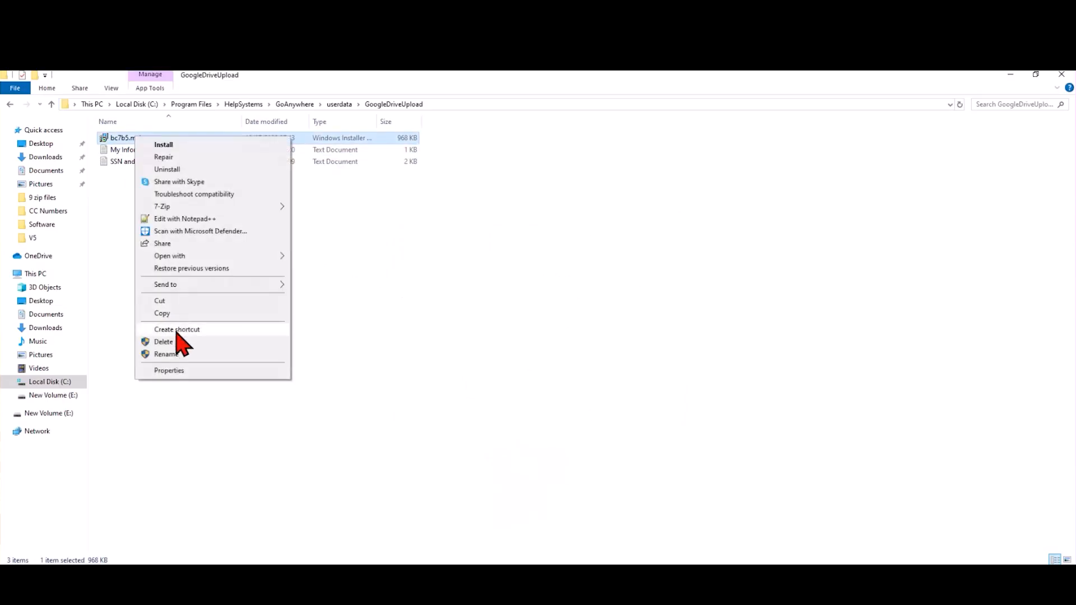
pyautogui.click(171, 354)
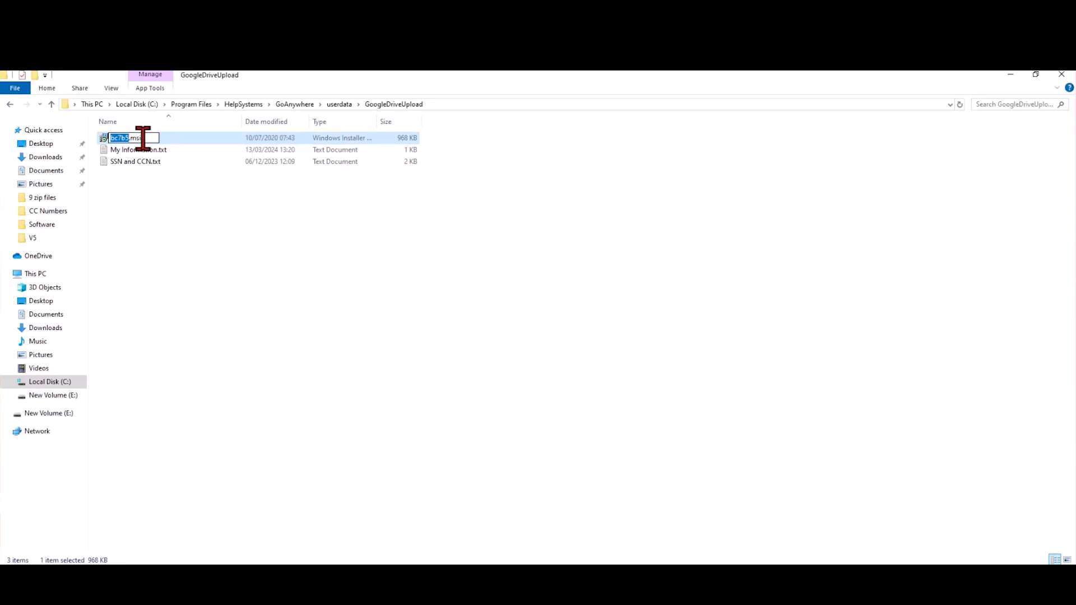
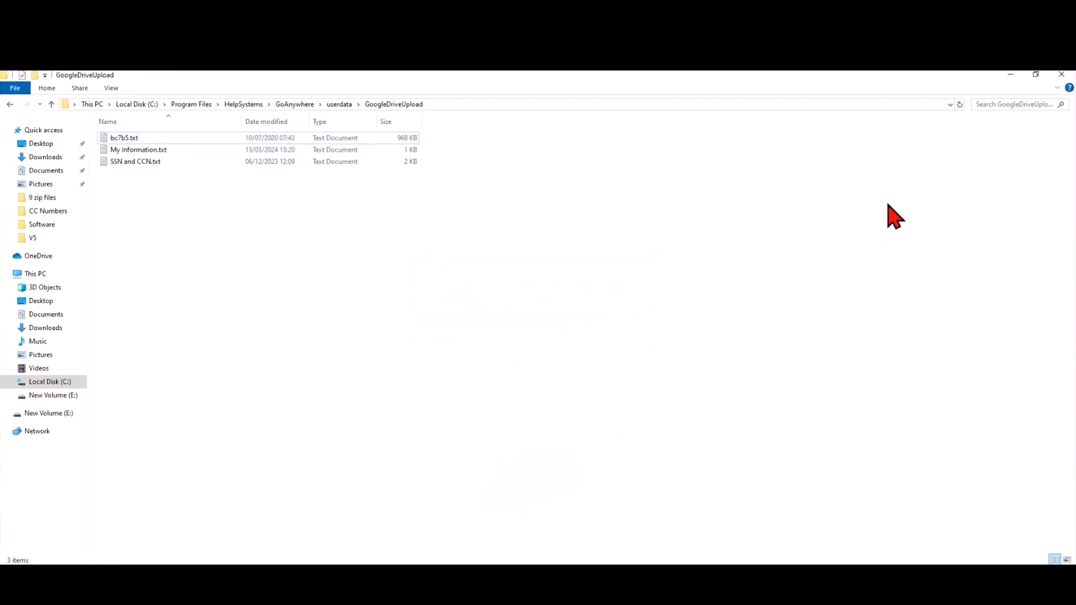
# Return to GoAnywhere's Project Designer, execute the Google Drive upload project and open its job log.
pyautogui.click(1010, 74)
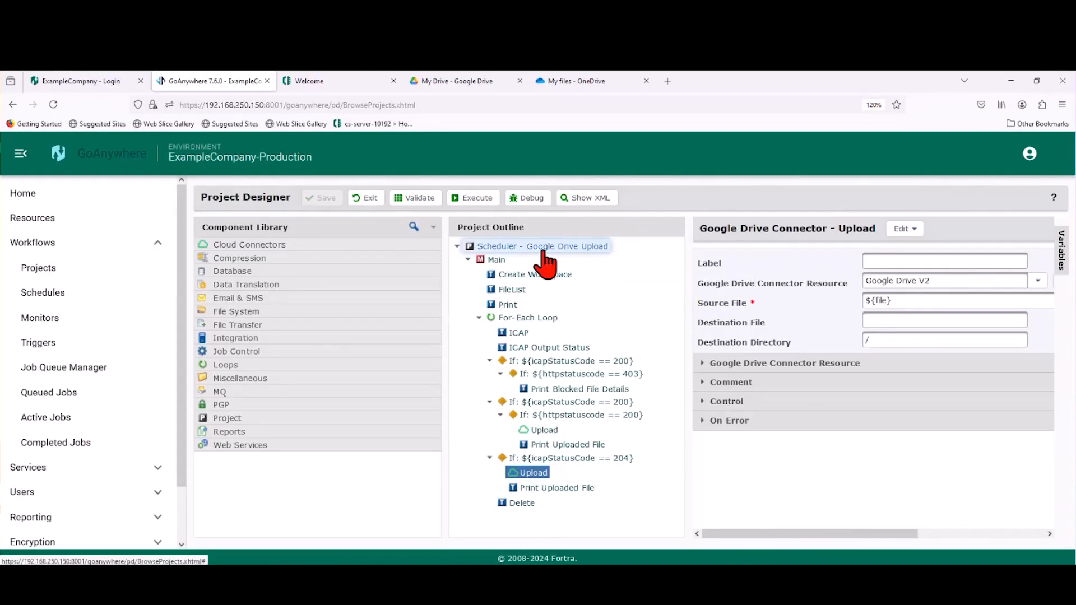
pyautogui.click(476, 200)
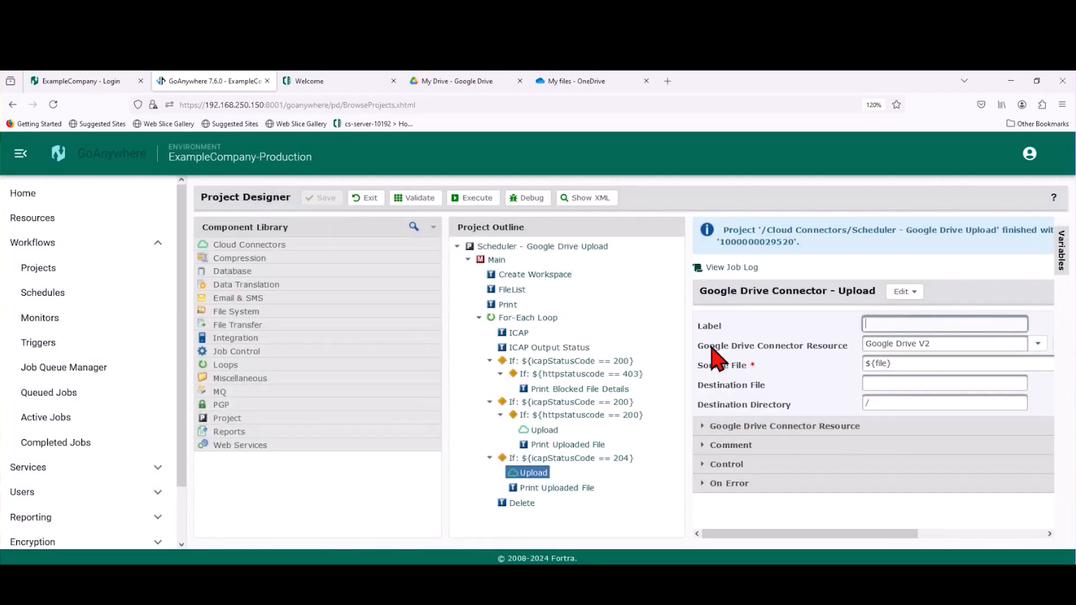
pyautogui.click(722, 267)
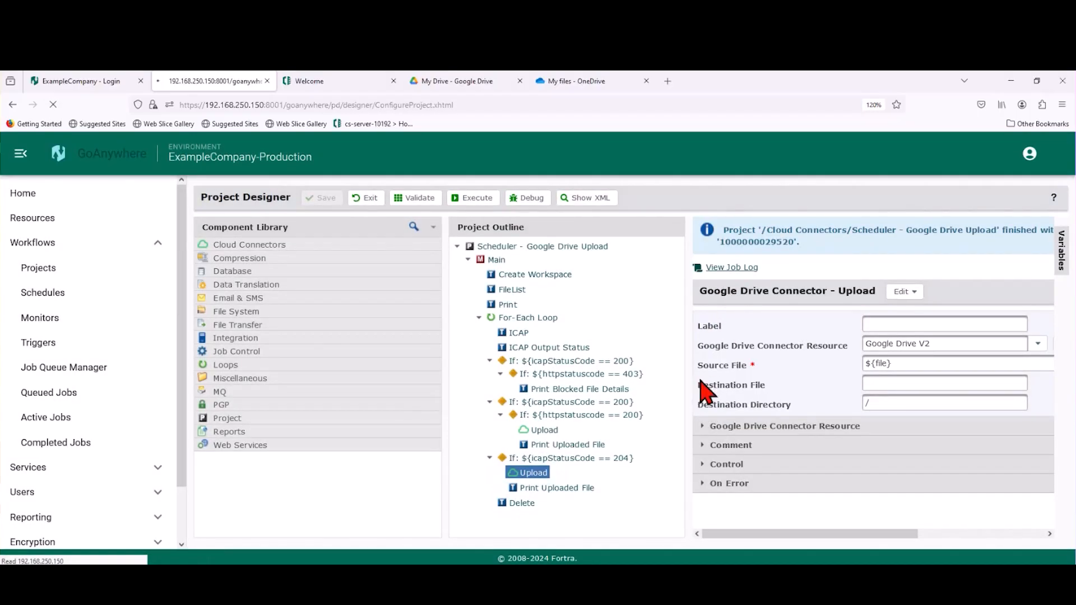
# Examine the job log for the list of files processed and the ICAP scan response for bc7b5.txt.
pyautogui.scroll(-3, 566, 417)
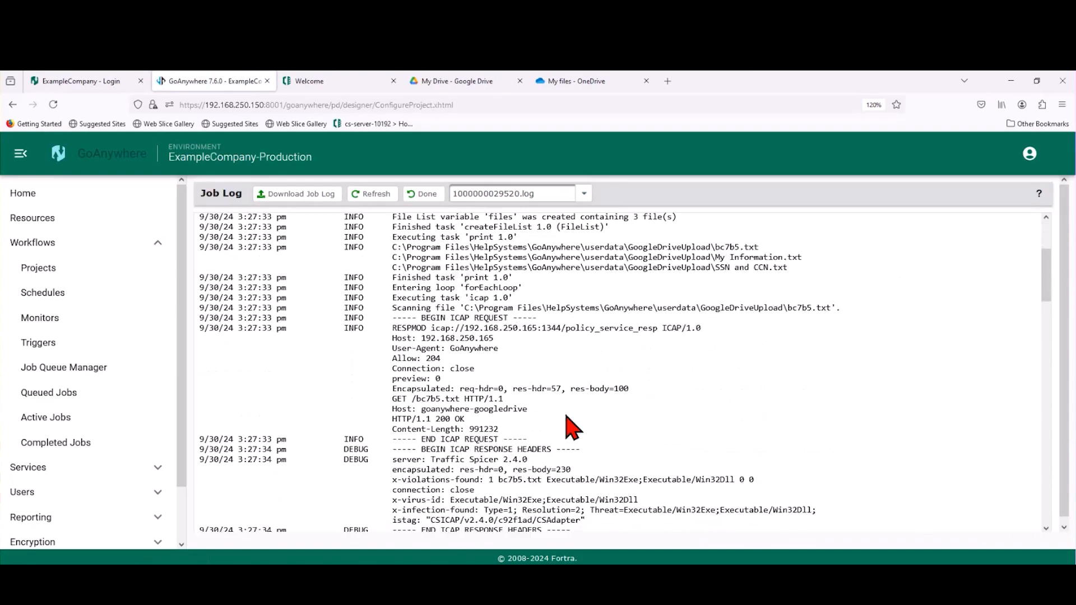
pyautogui.scroll(-4, 477, 434)
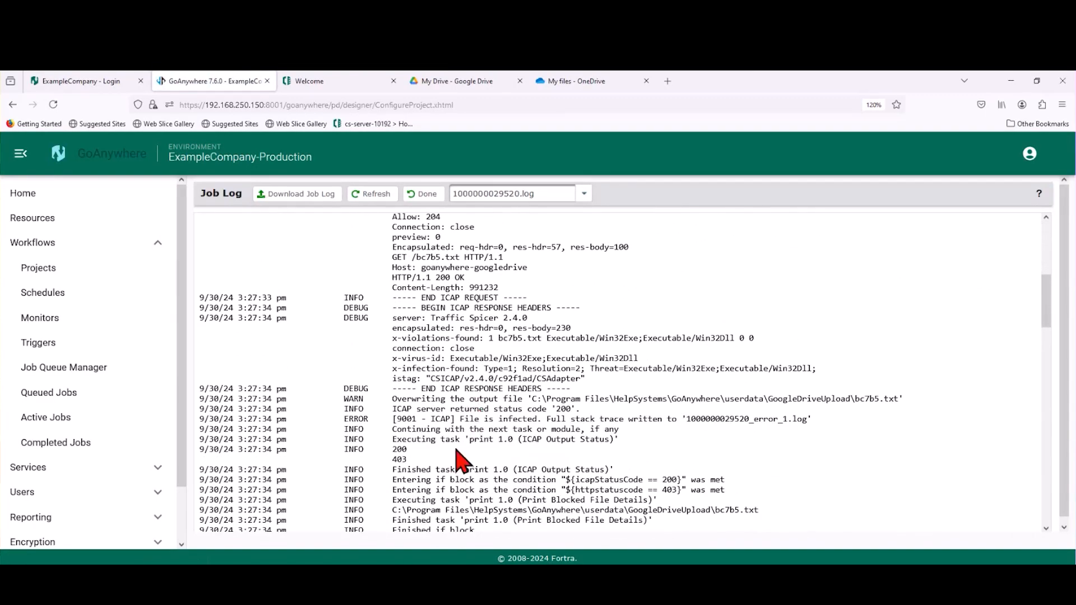
pyautogui.moveTo(616, 370); pyautogui.dragTo(674, 370)
pyautogui.scroll(4, 513, 384)
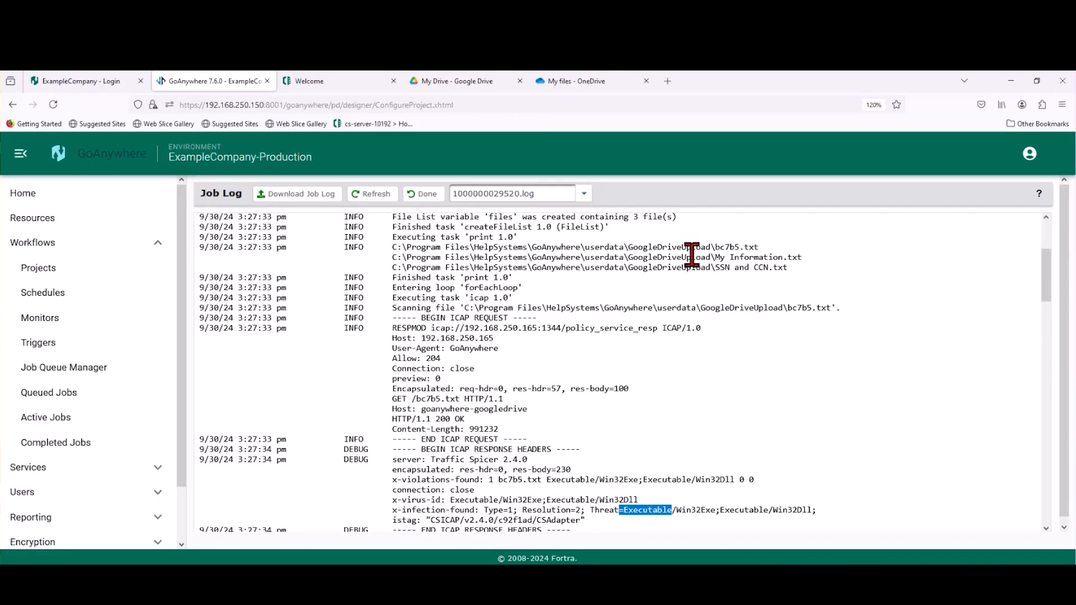
pyautogui.moveTo(705, 247); pyautogui.dragTo(768, 269)
pyautogui.click(751, 247)
pyautogui.scroll(-10, 757, 248)
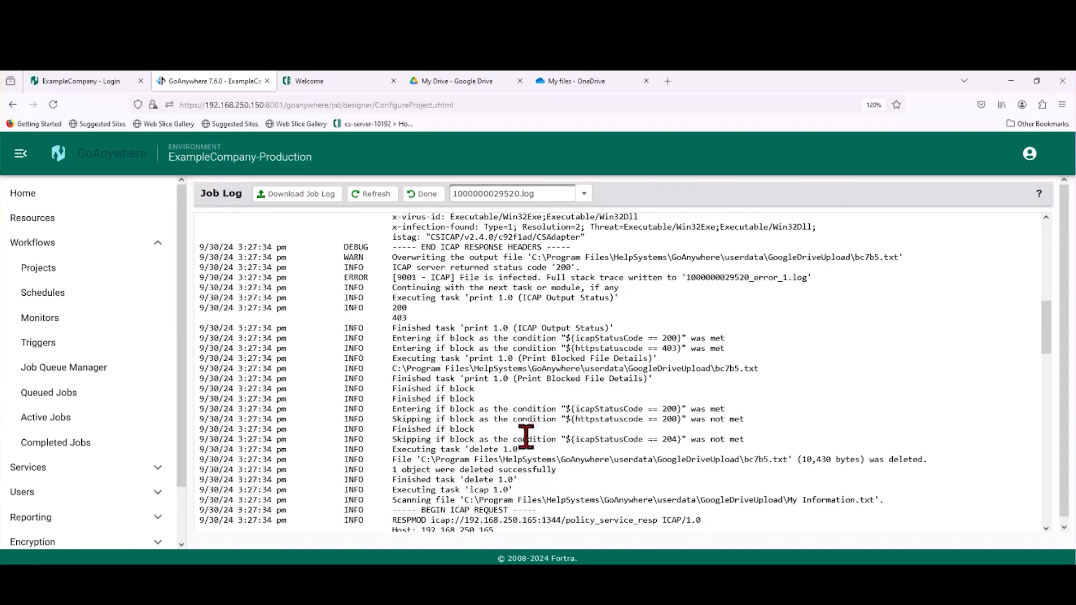
# Examine the job log's ICAP scan and upload entries for My Information.txt and SSN and CCN.txt.
pyautogui.scroll(-9, 314, 465)
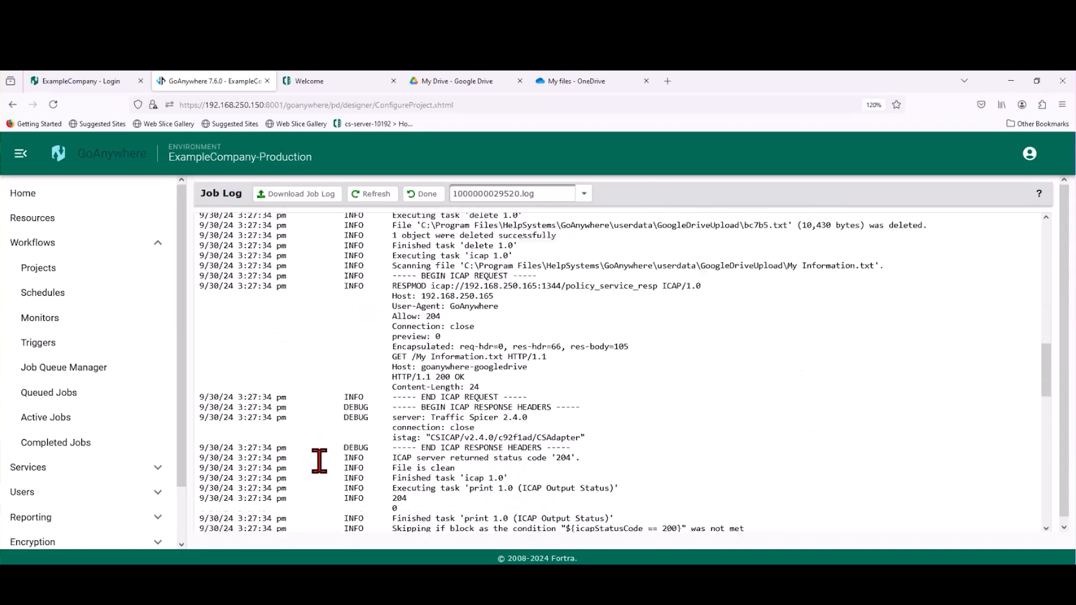
pyautogui.scroll(-4, 319, 461)
pyautogui.scroll(9, 441, 380)
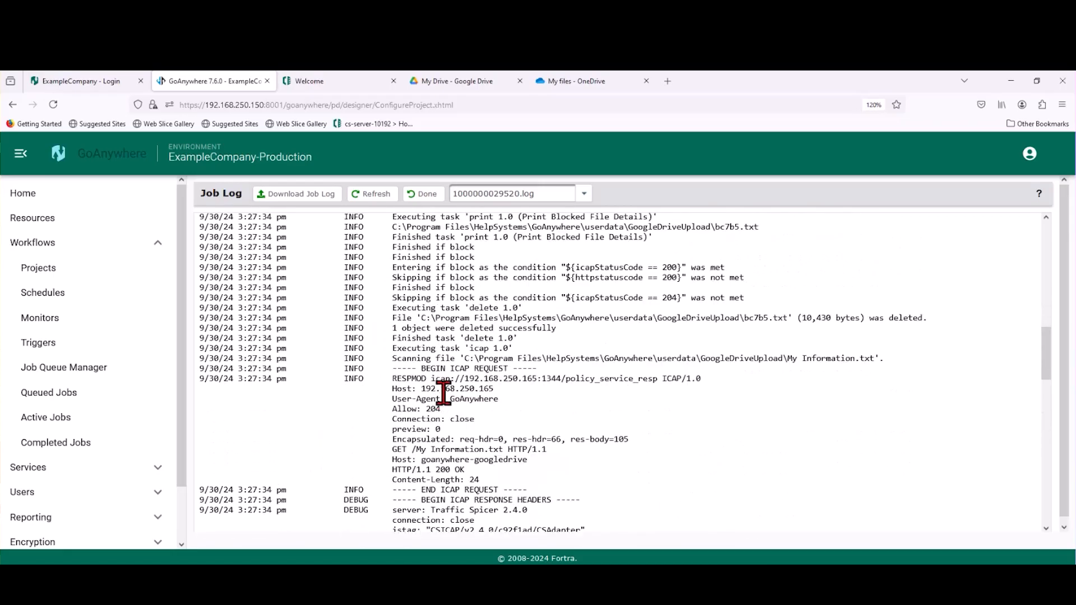
pyautogui.scroll(-8, 443, 392)
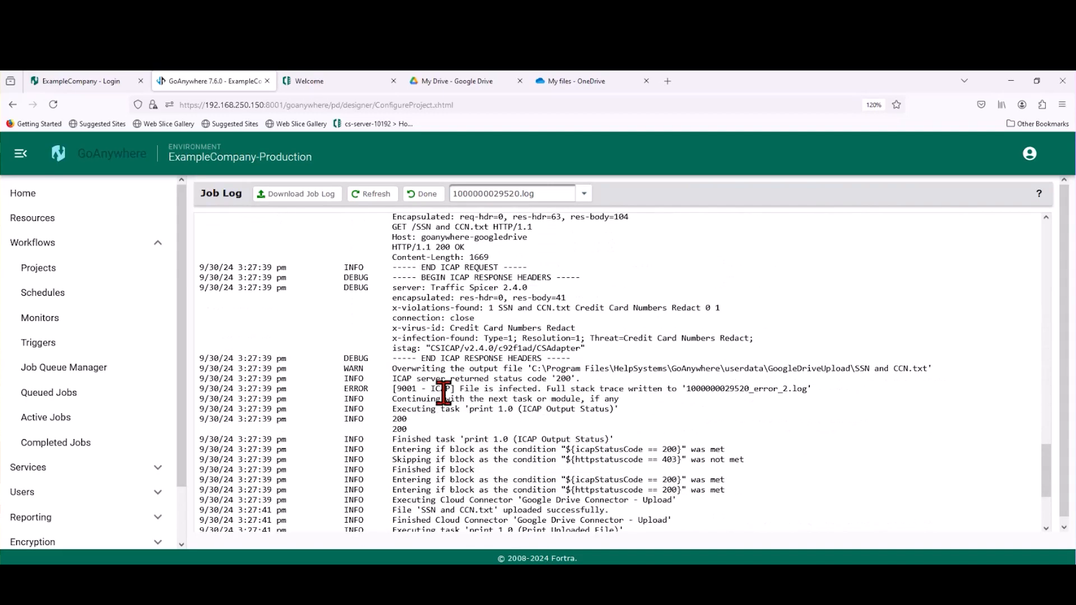
pyautogui.scroll(9, 403, 422)
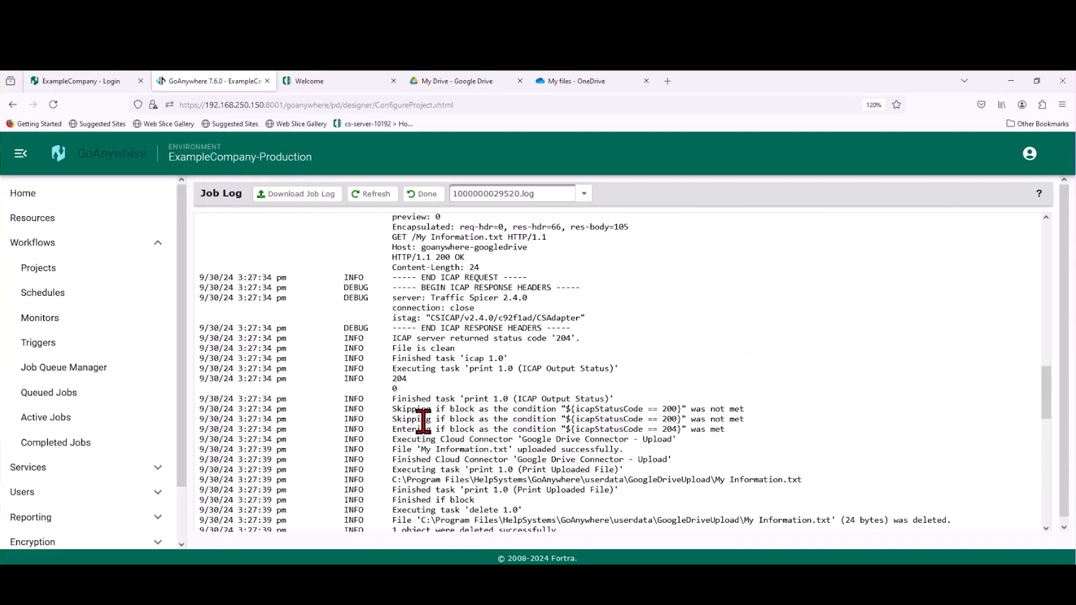
# Switch to Google Drive and open the uploaded SSN and CCN.txt to inspect its contents.
pyautogui.click(468, 85)
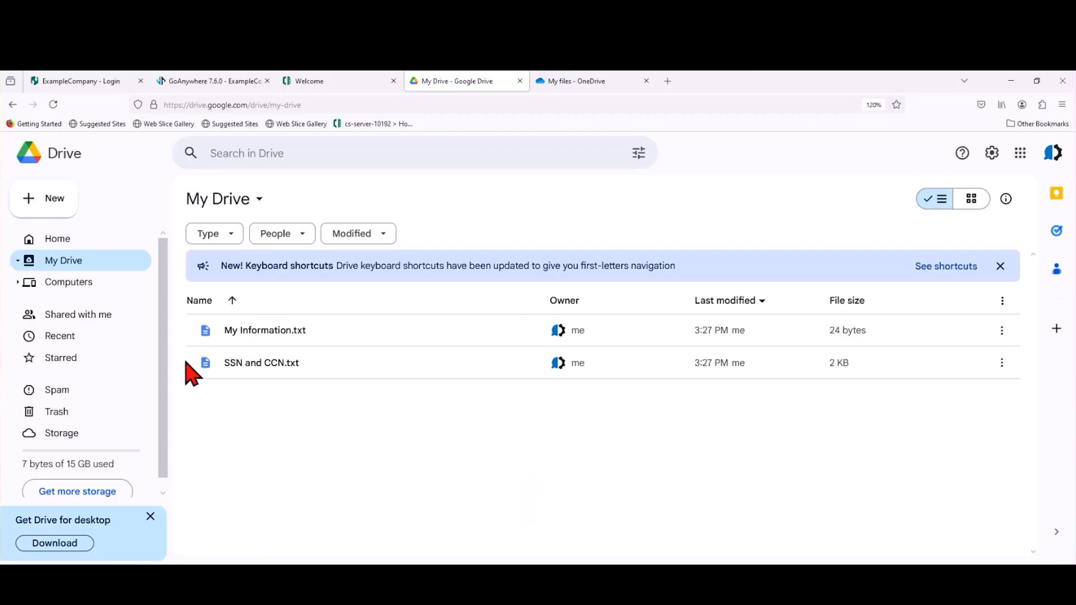
pyautogui.doubleClick(250, 362)
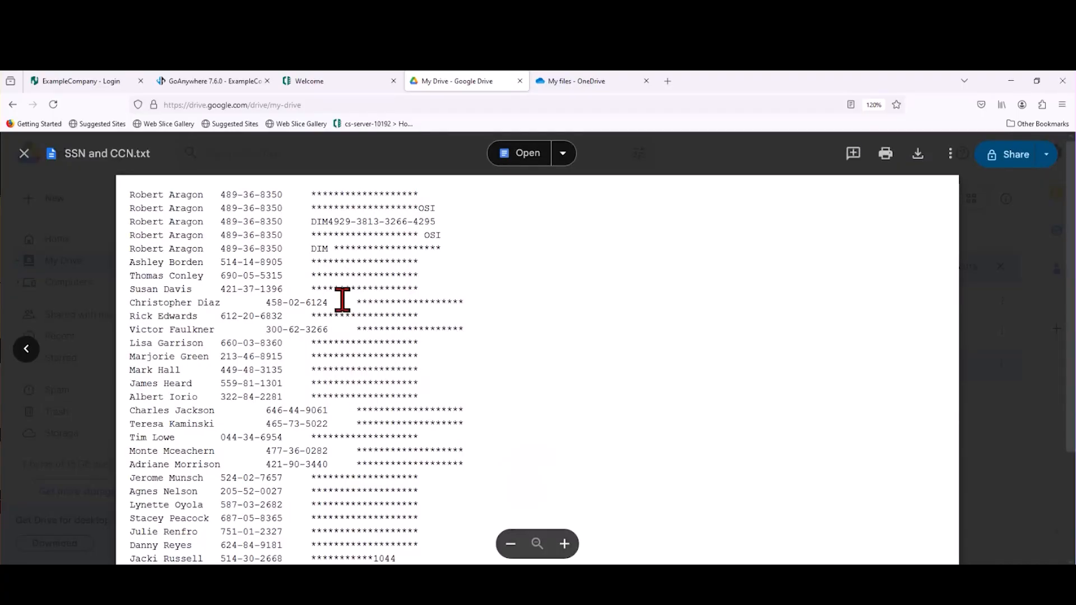
# Review the masked card numbers in the SSN and CCN.txt preview and close it.
pyautogui.scroll(-2, 342, 301)
pyautogui.scroll(2, 350, 330)
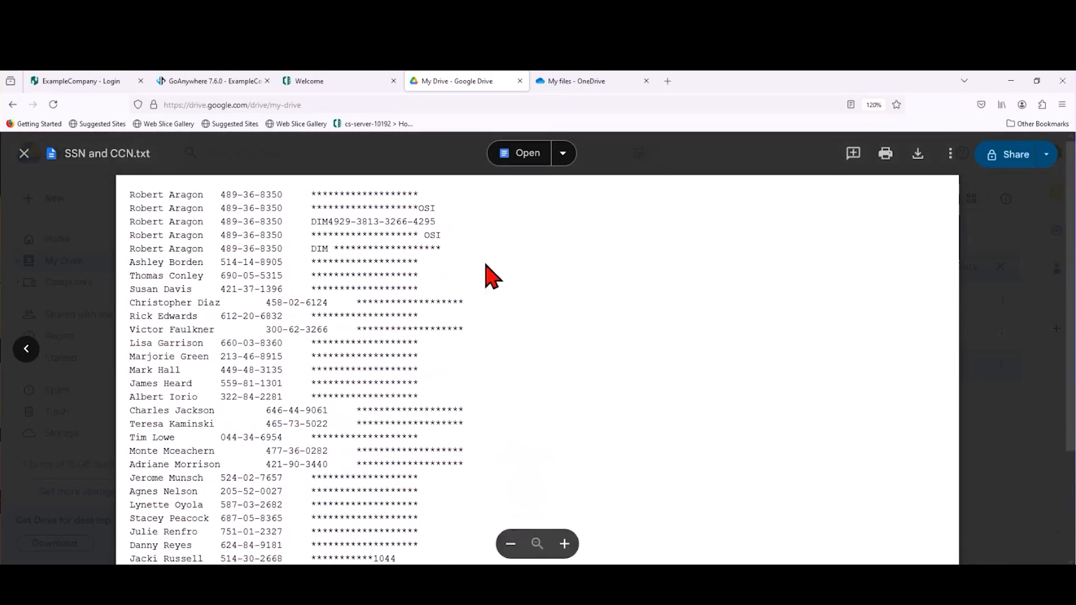
pyautogui.click(24, 154)
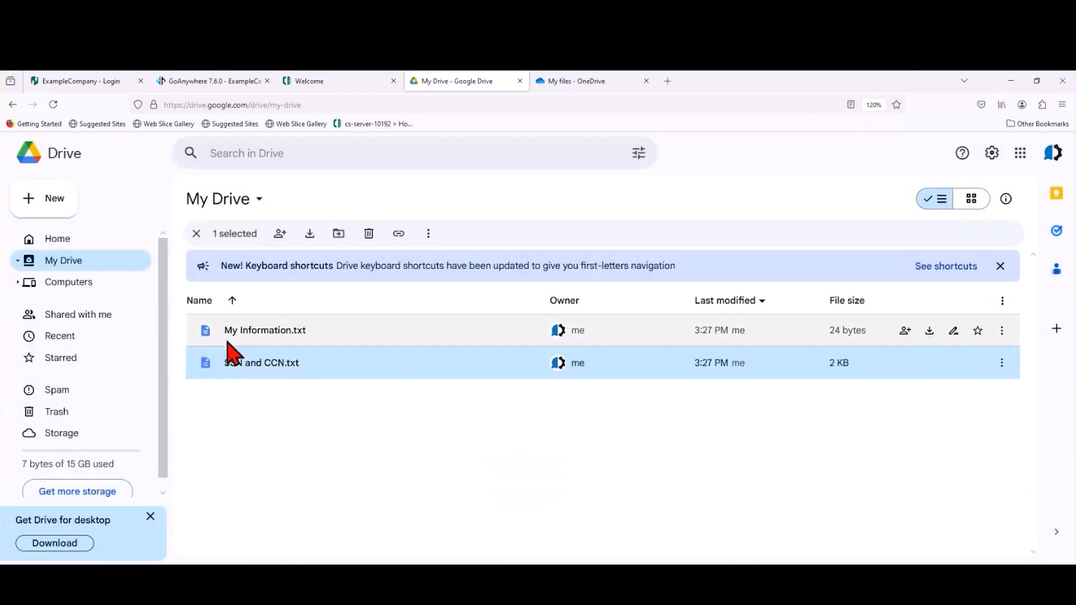
# Switch to OneDrive and upload bc7b5.msi from the ICAP Content Software folder to My files.
pyautogui.click(584, 83)
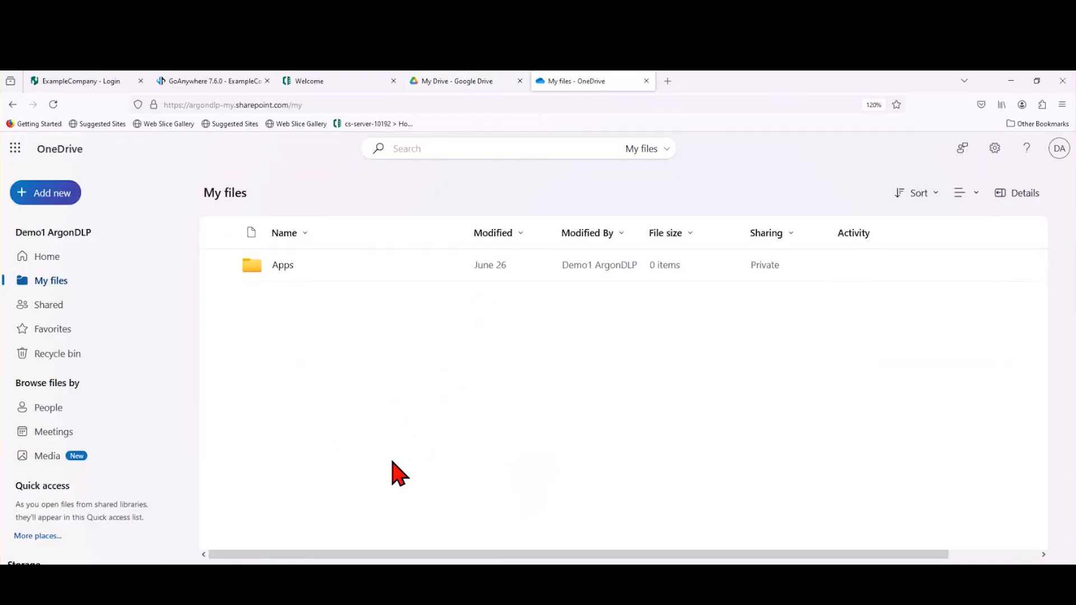
pyautogui.moveTo(257, 575)
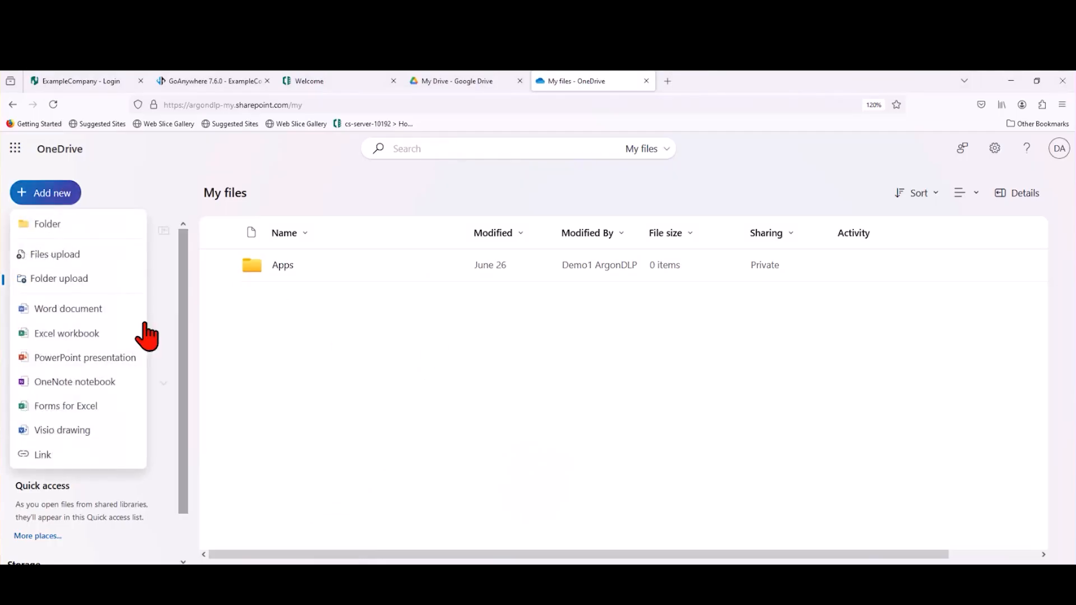
pyautogui.click(82, 259)
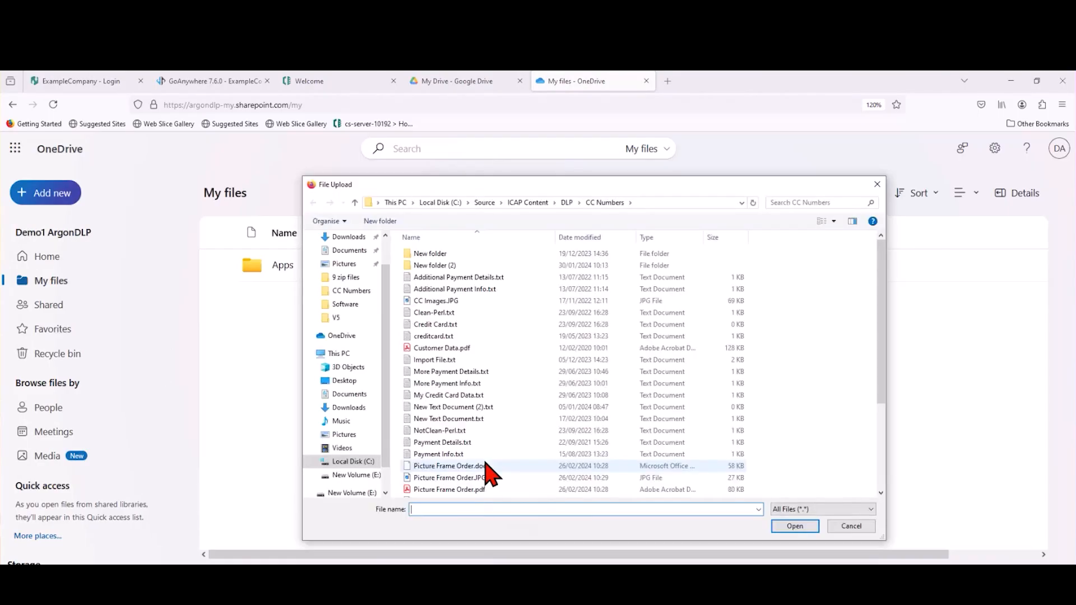
pyautogui.click(567, 203)
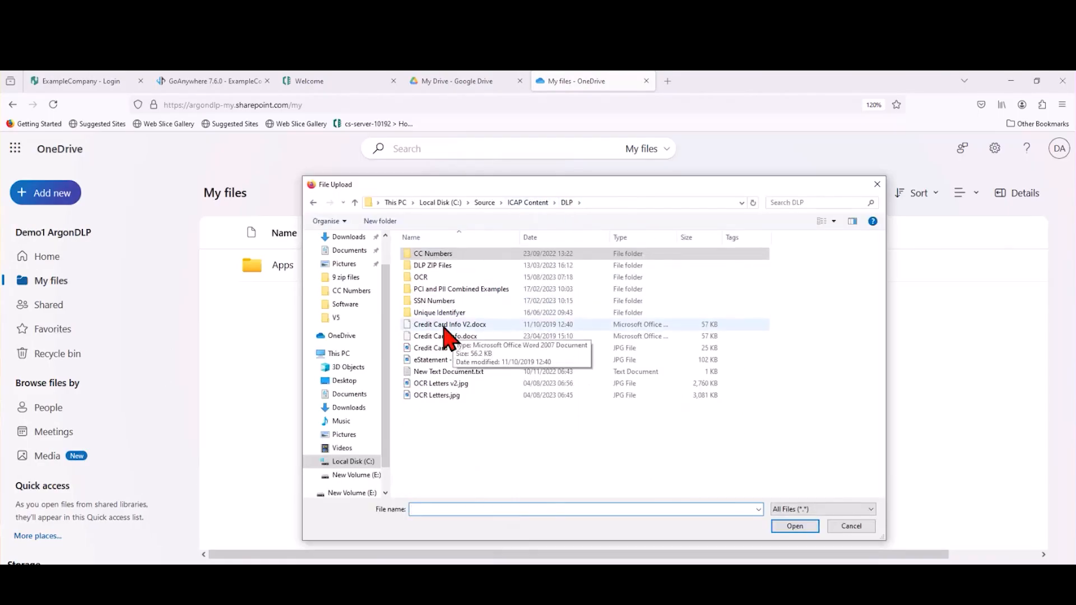
pyautogui.click(526, 202)
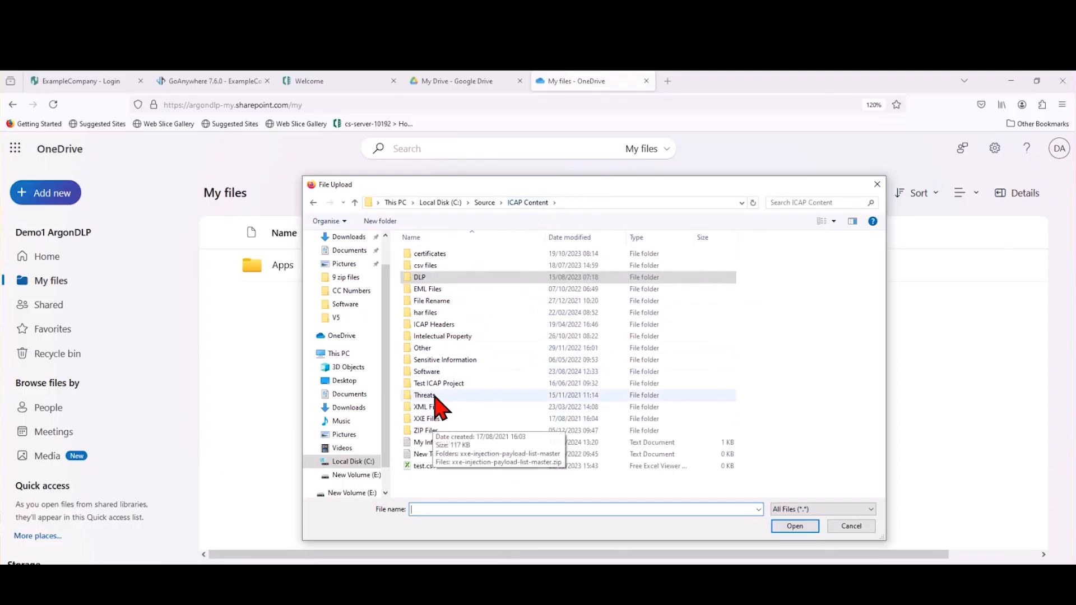
pyautogui.doubleClick(436, 373)
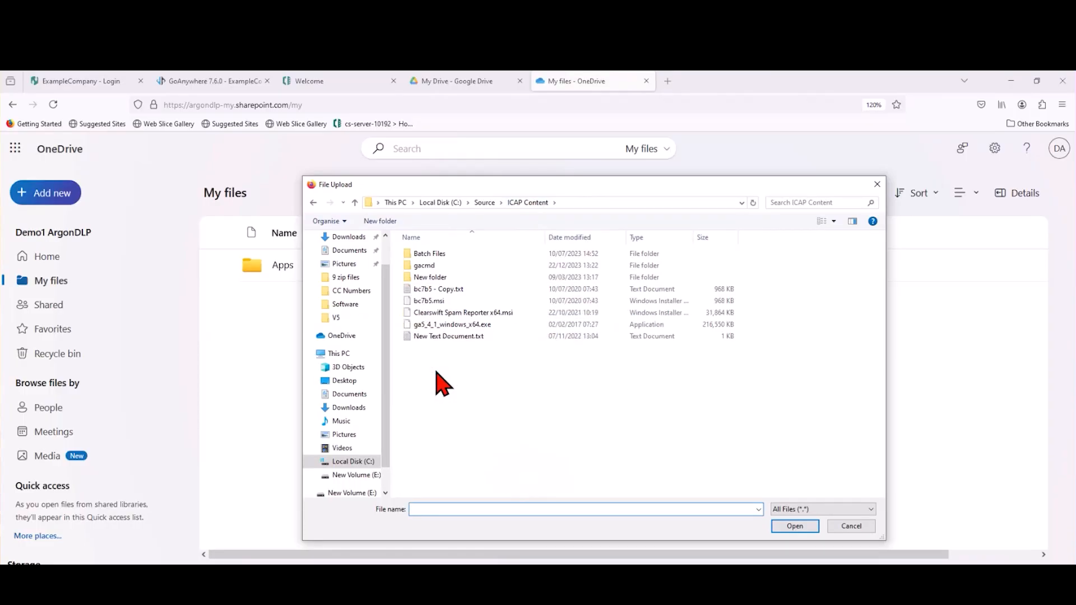
pyautogui.doubleClick(436, 312)
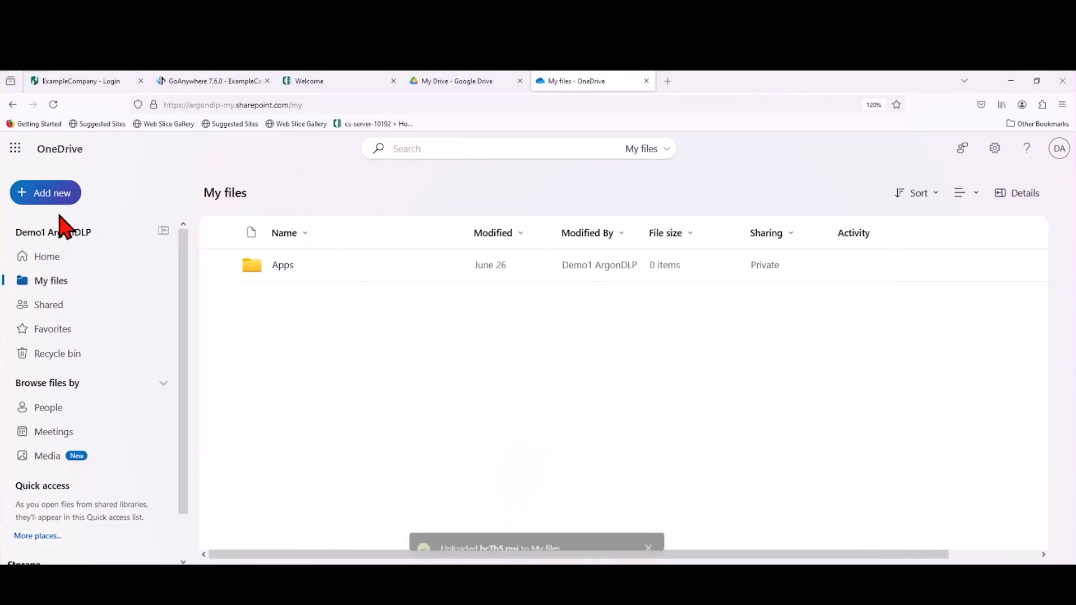
# Upload New Text Document.txt from the same Software folder to My files.
pyautogui.click(46, 194)
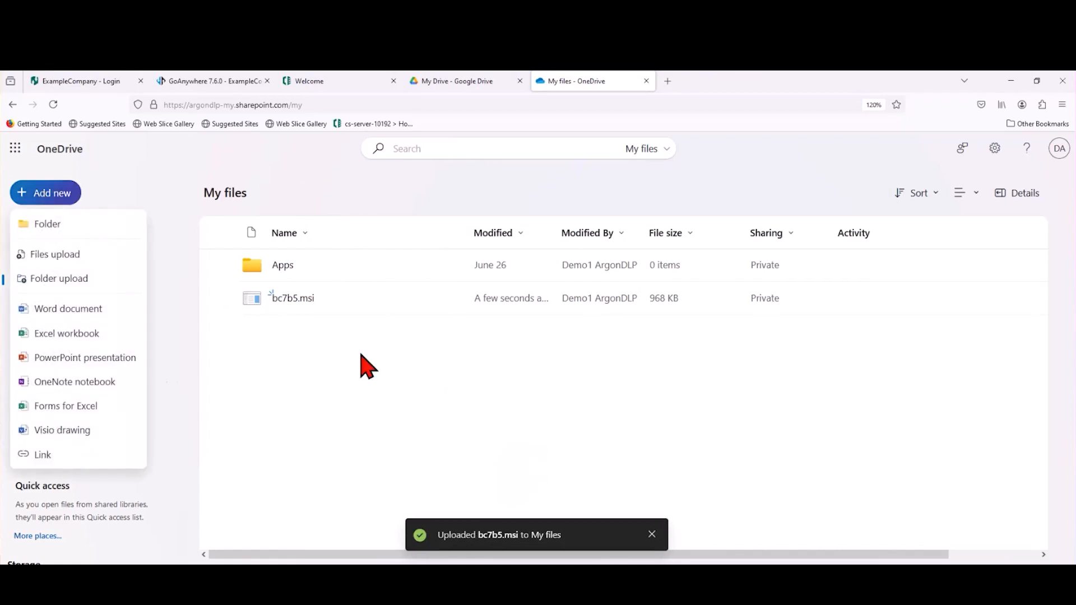
pyautogui.click(54, 255)
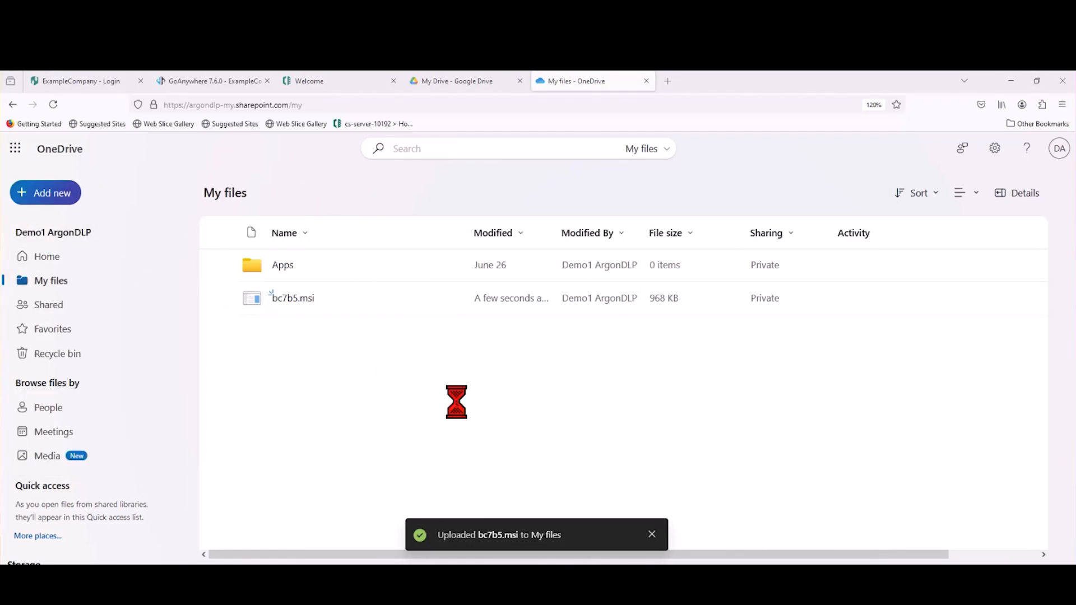
pyautogui.doubleClick(468, 336)
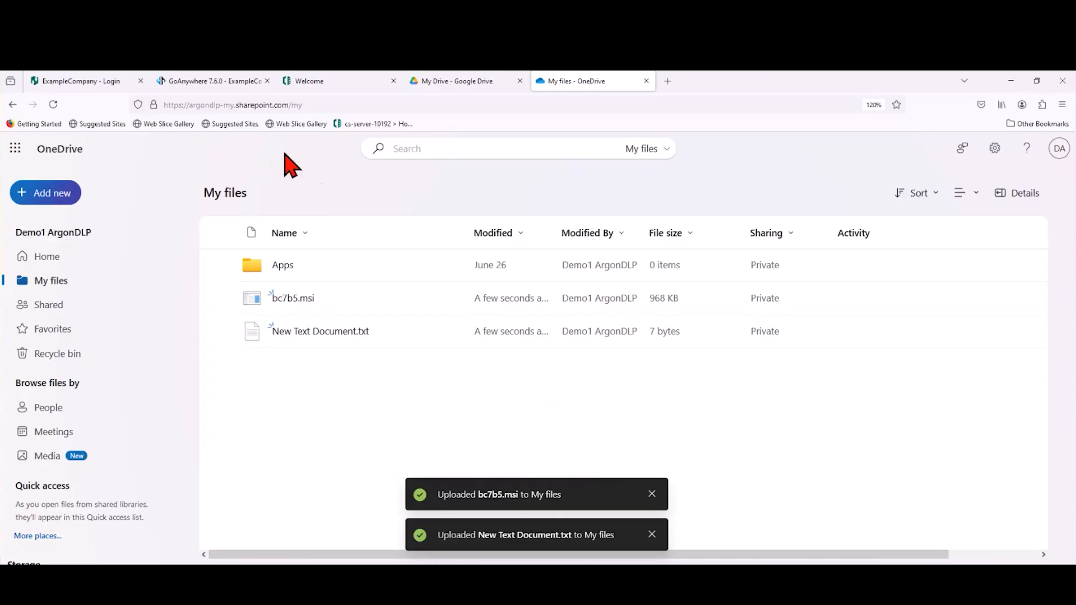
# Return to GoAnywhere, leave the Google Drive upload job log and project, and open the Scheduler - Microsoft OneDrive Download project.
pyautogui.click(195, 82)
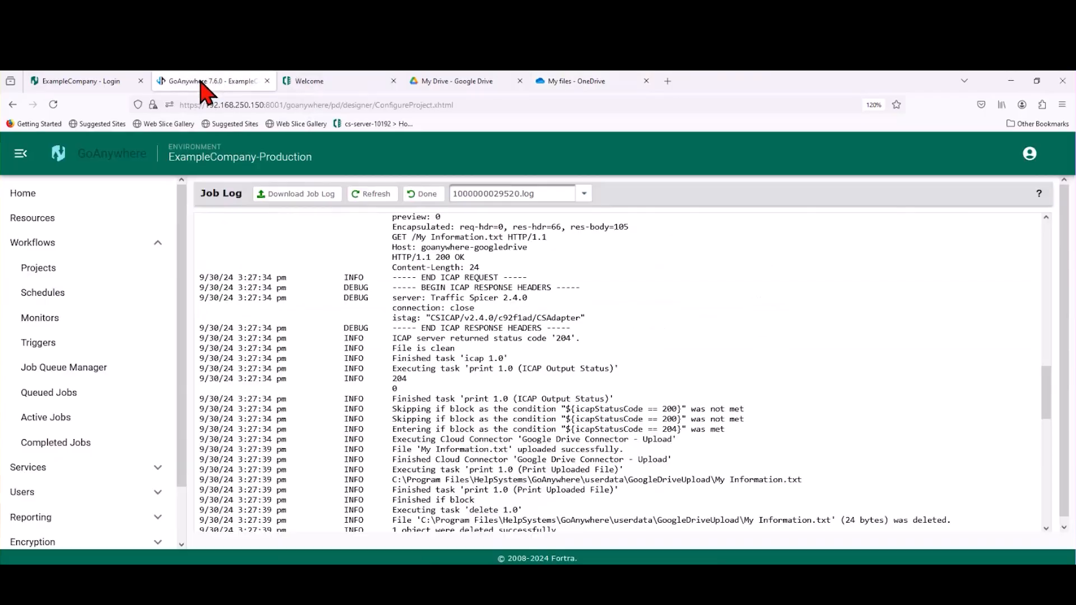
pyautogui.click(426, 201)
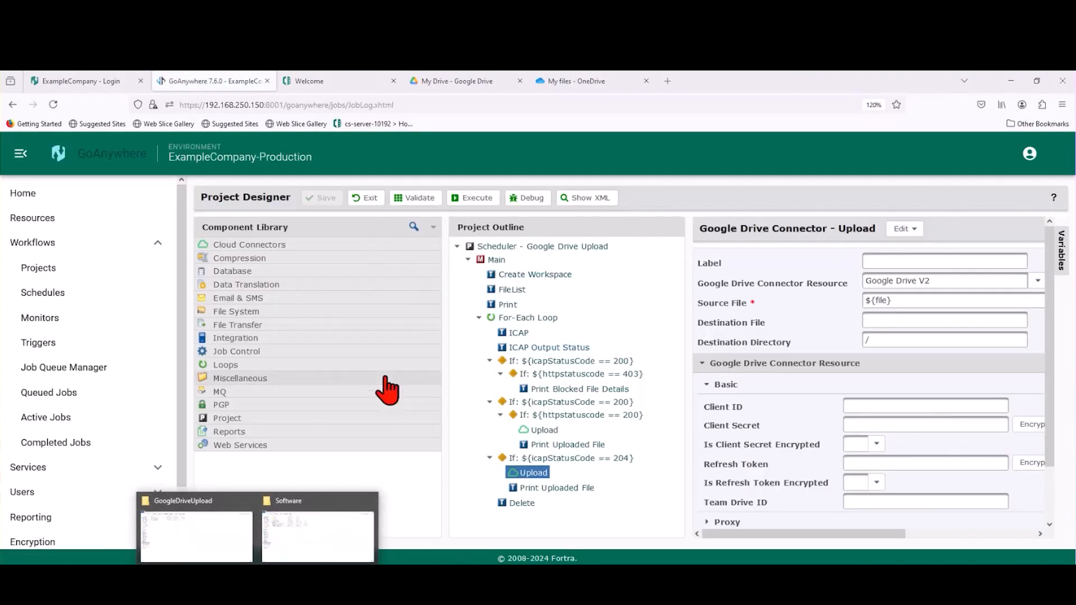
pyautogui.click(371, 200)
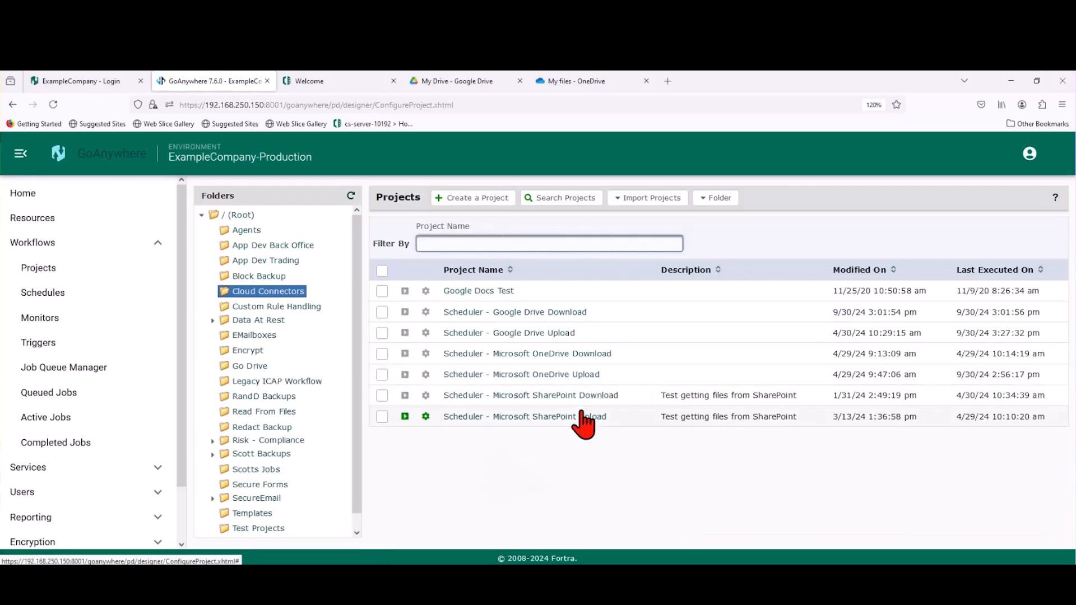
pyautogui.click(553, 355)
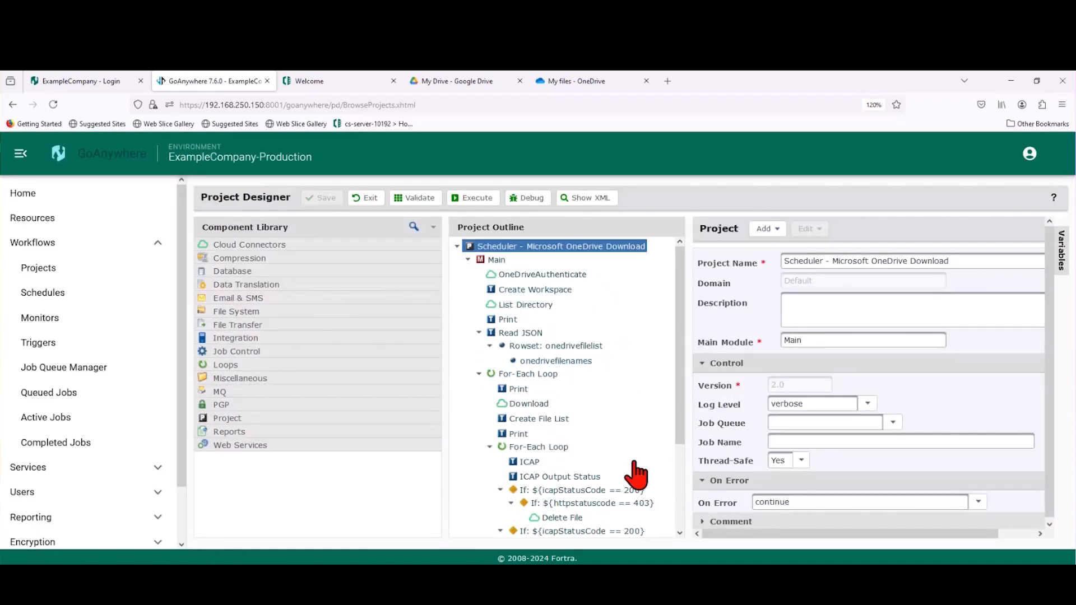
# Examine the project's outline and the settings of its OneDrive Download, List Directory, OneDriveAuthenticate and Delete File tasks.
pyautogui.scroll(-3, 634, 476)
pyautogui.scroll(3, 546, 460)
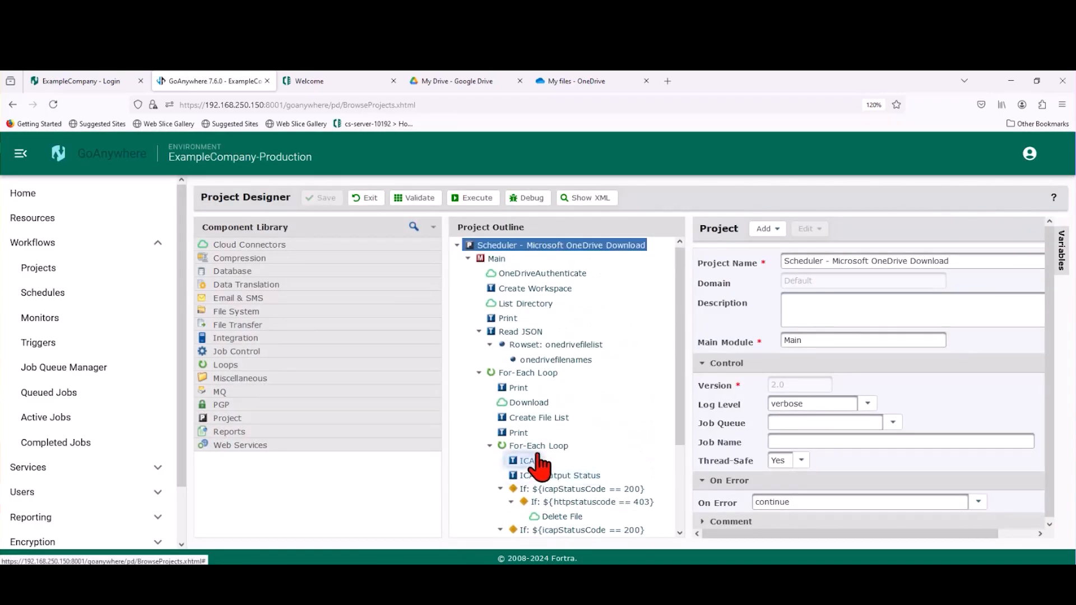
pyautogui.click(520, 403)
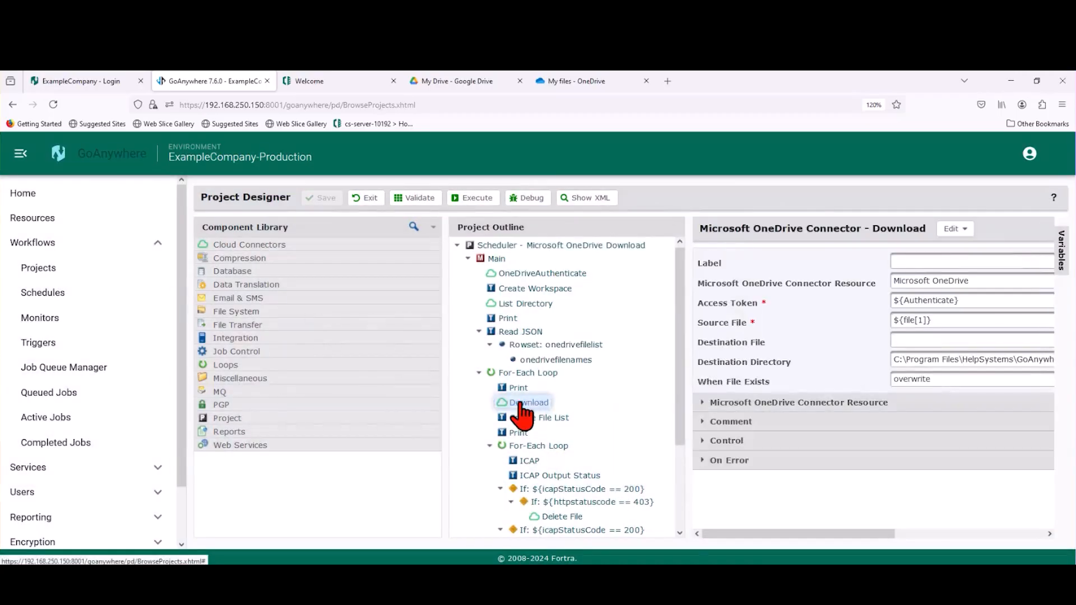
pyautogui.click(525, 306)
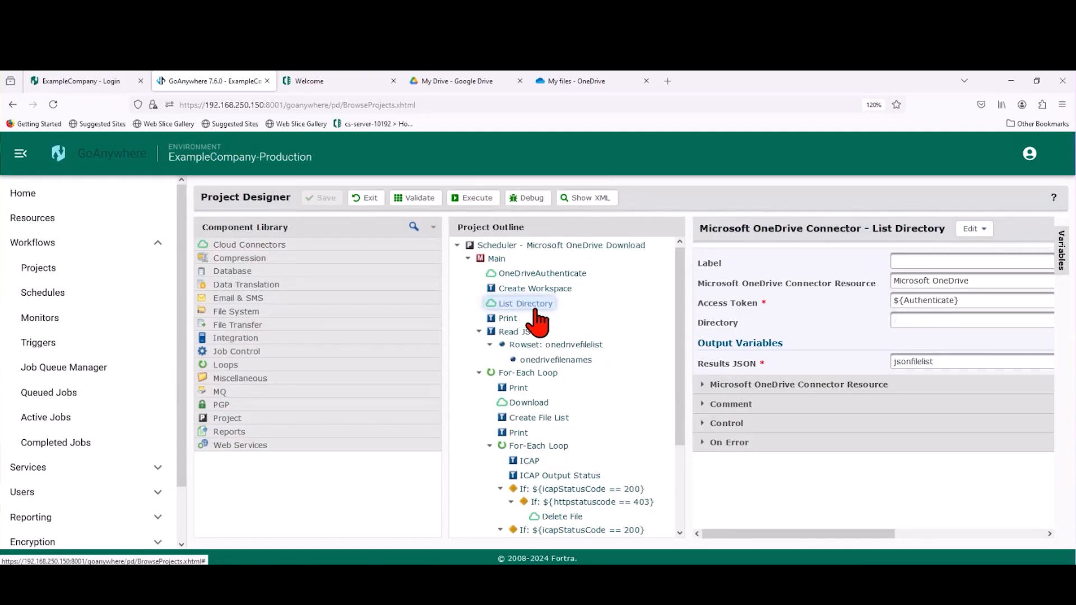
pyautogui.click(542, 273)
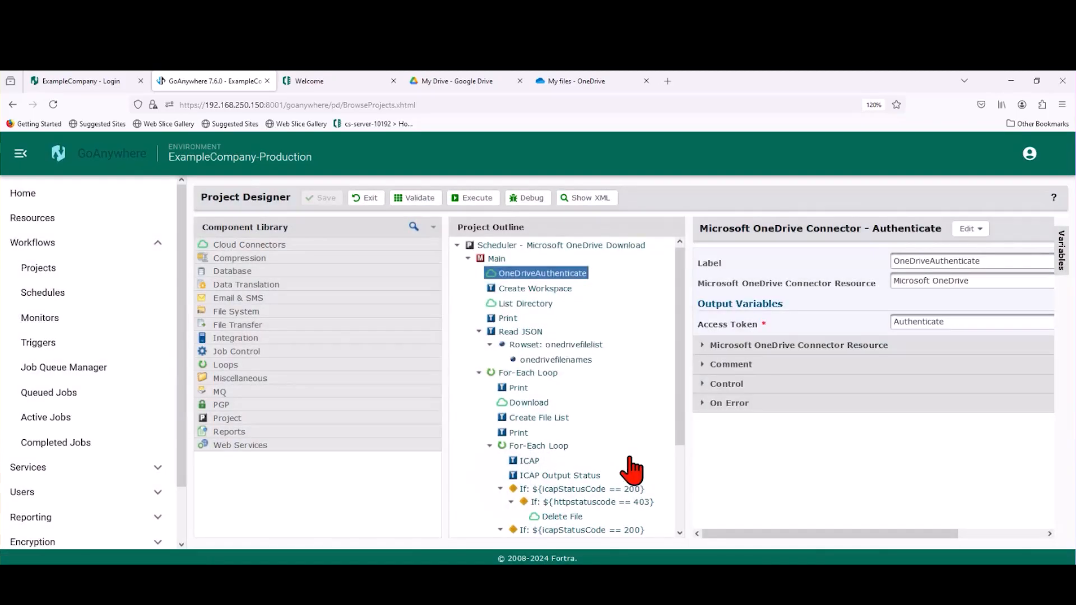
pyautogui.scroll(-4, 634, 470)
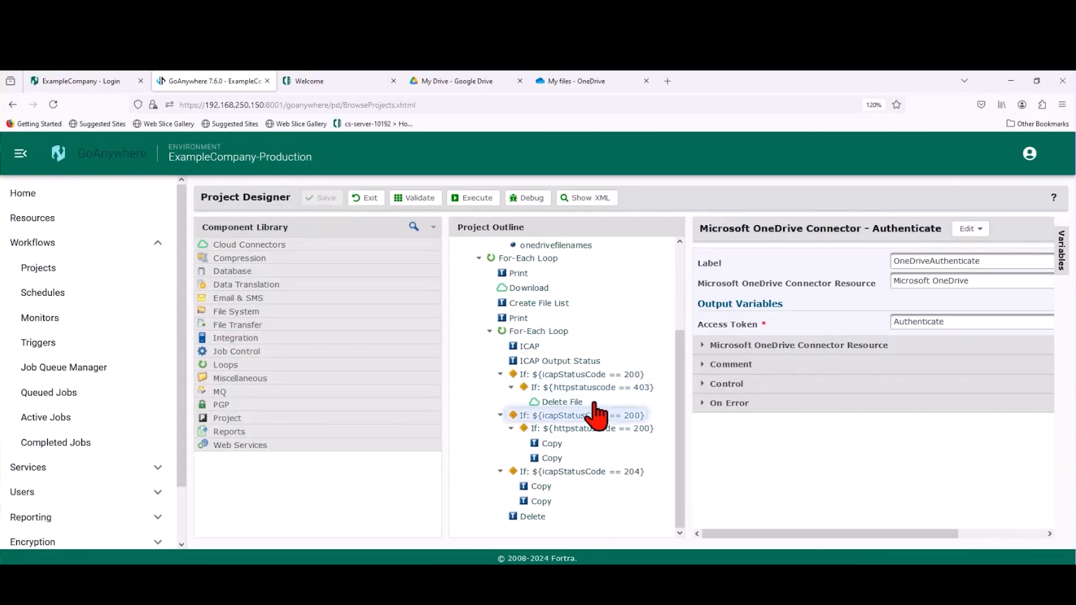
pyautogui.click(561, 402)
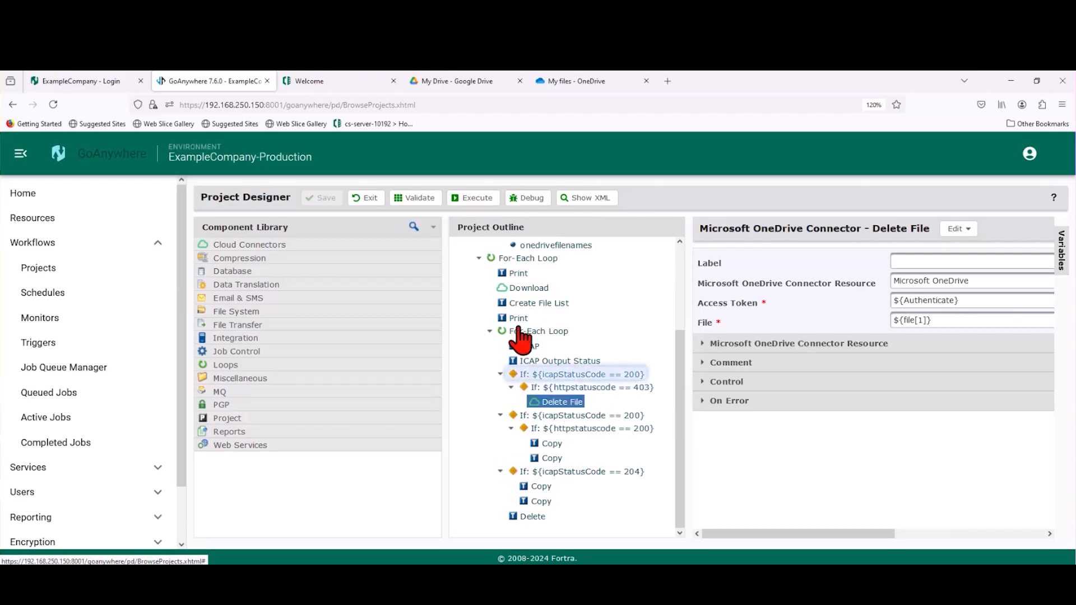
# Execute the OneDrive download project and open the MSOneDriveDownload folder within GoAnywhere's userdata in File Explorer.
pyautogui.click(468, 200)
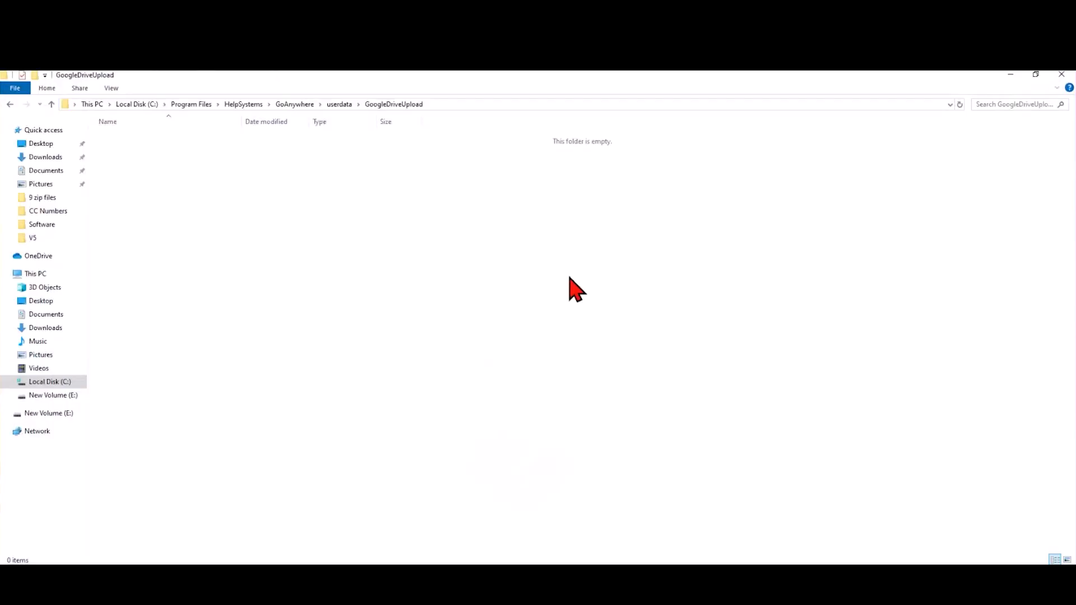
pyautogui.click(342, 106)
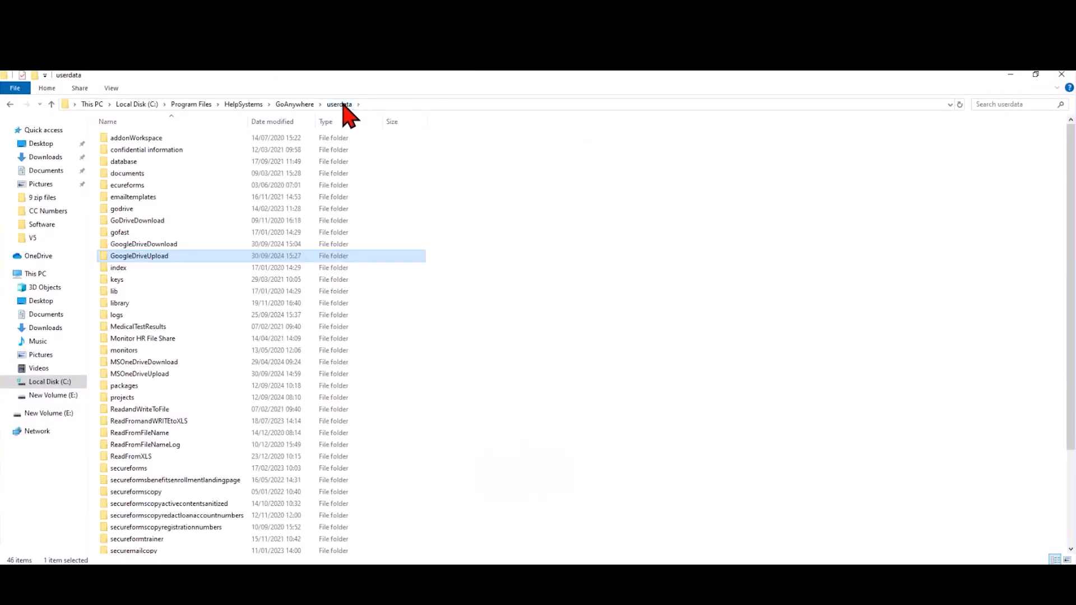
pyautogui.doubleClick(157, 256)
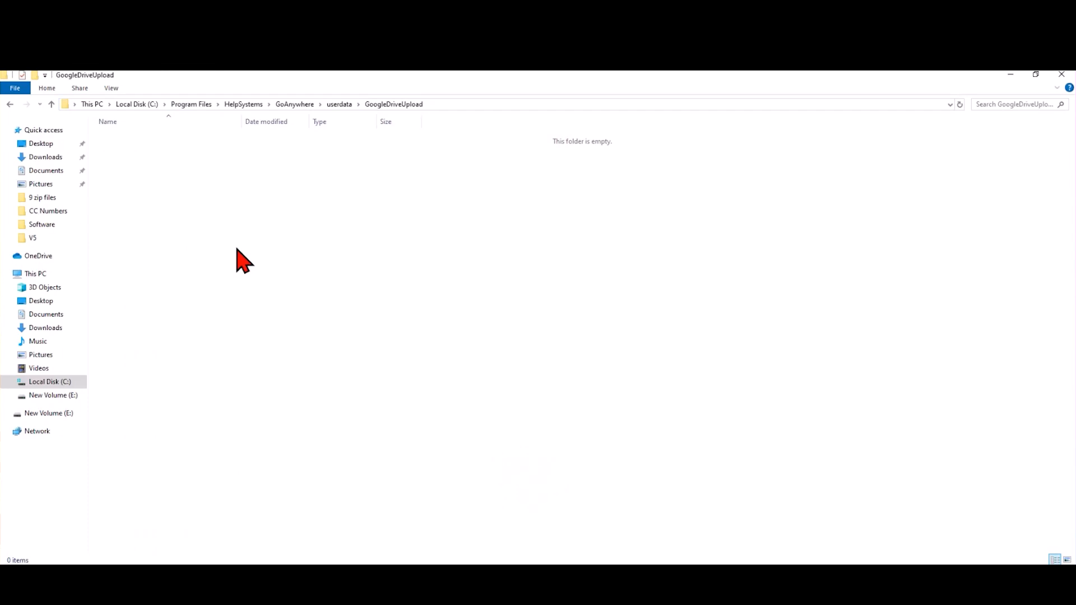
pyautogui.click(339, 105)
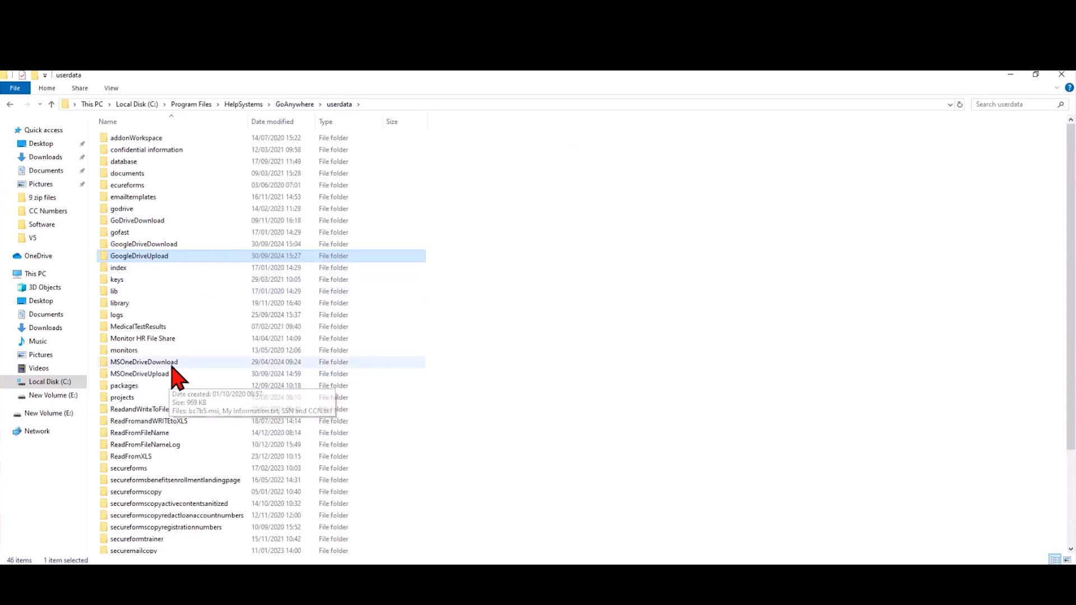
pyautogui.doubleClick(175, 363)
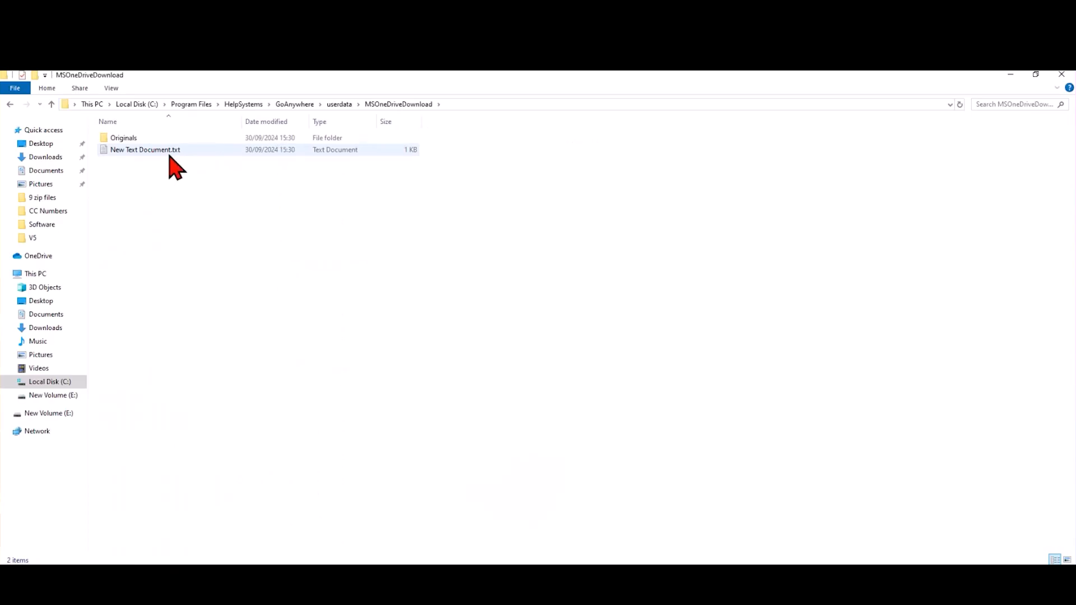
# Open the downloaded New Text Document.txt to check its contents, close it and return to the Project Designer.
pyautogui.doubleClick(168, 154)
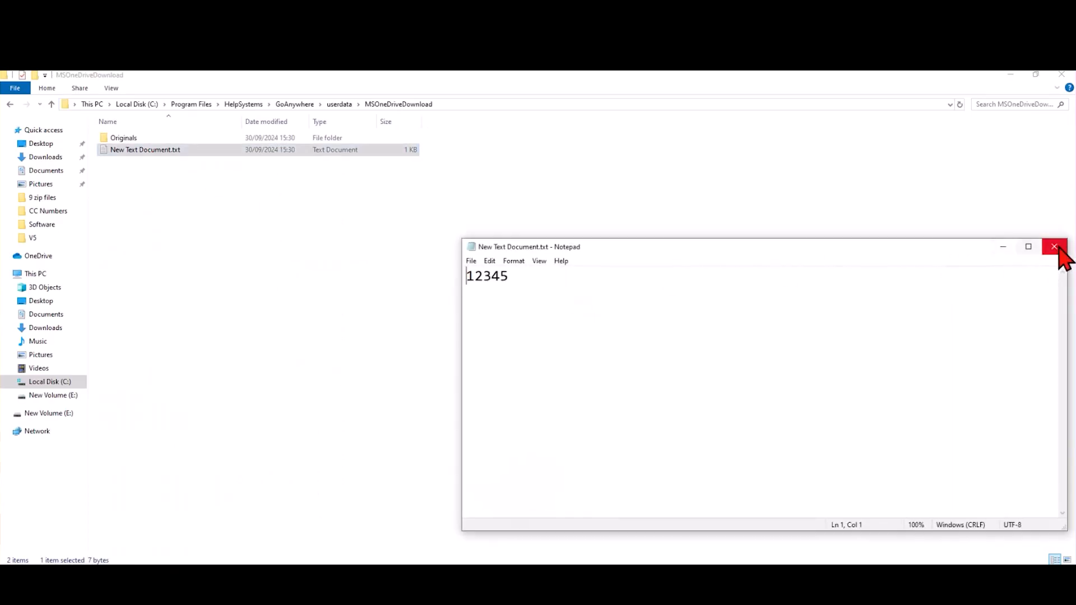
pyautogui.click(1057, 249)
pyautogui.click(749, 200)
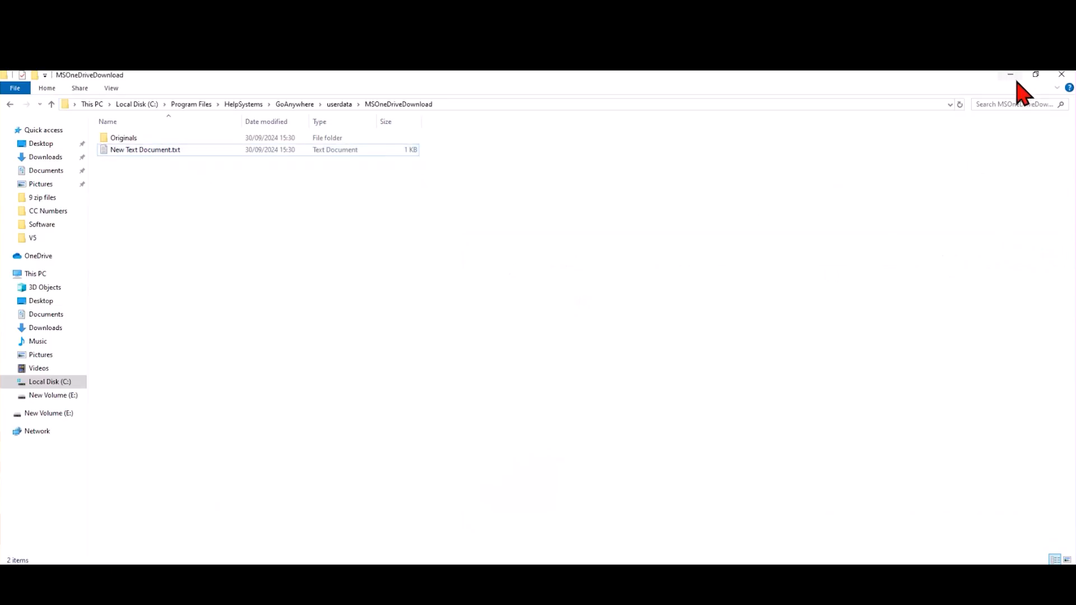
pyautogui.click(1010, 75)
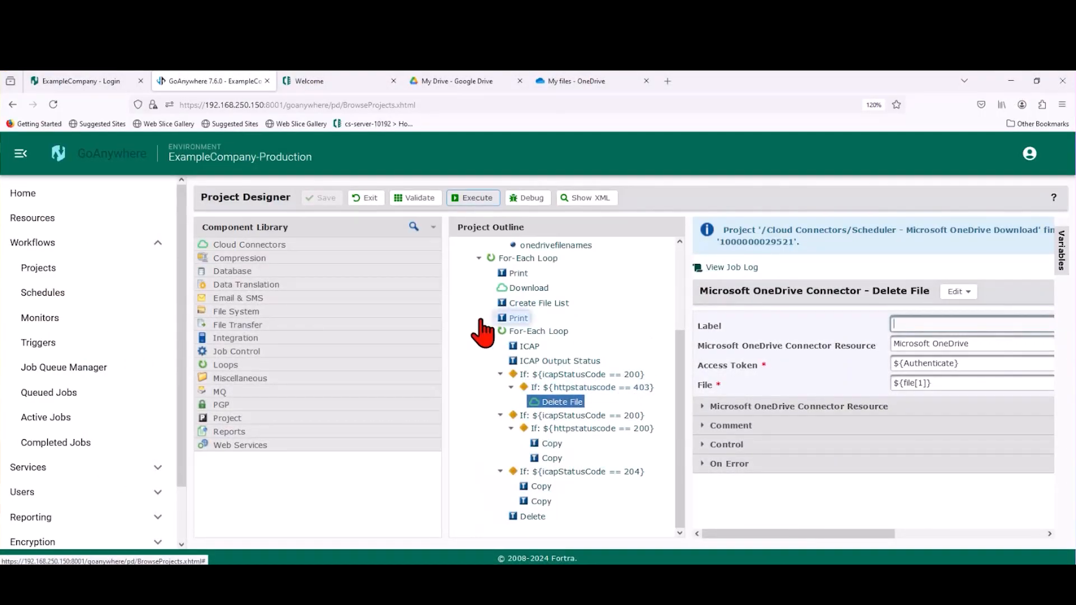
# Open the OneDrive download's job log and examine the download, ICAP scan and status code entries for bc7b5.msi.
pyautogui.click(723, 268)
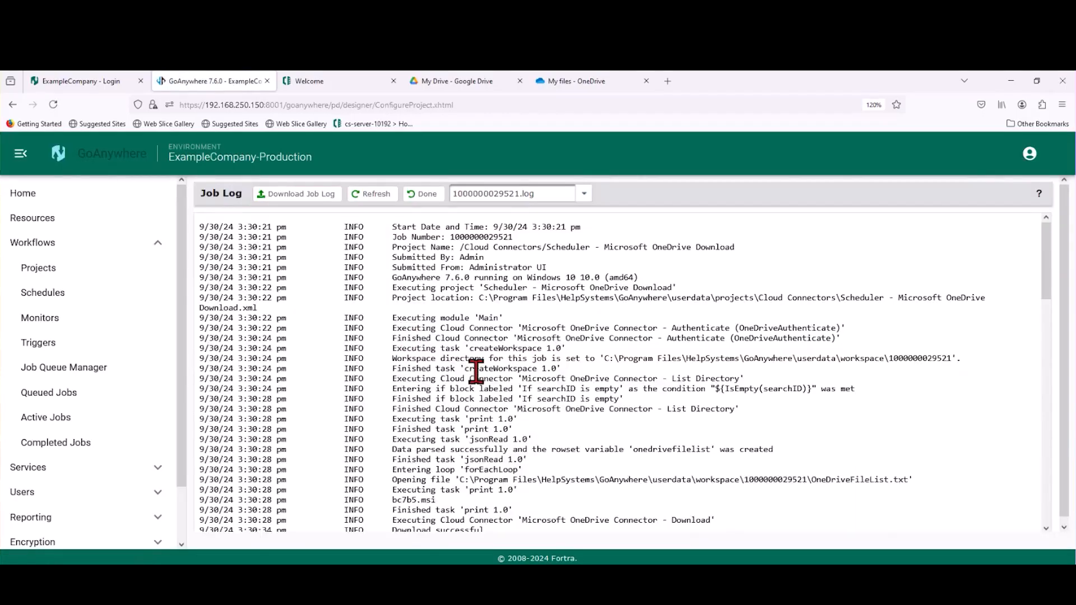
pyautogui.scroll(-5, 475, 369)
pyautogui.scroll(-5, 476, 371)
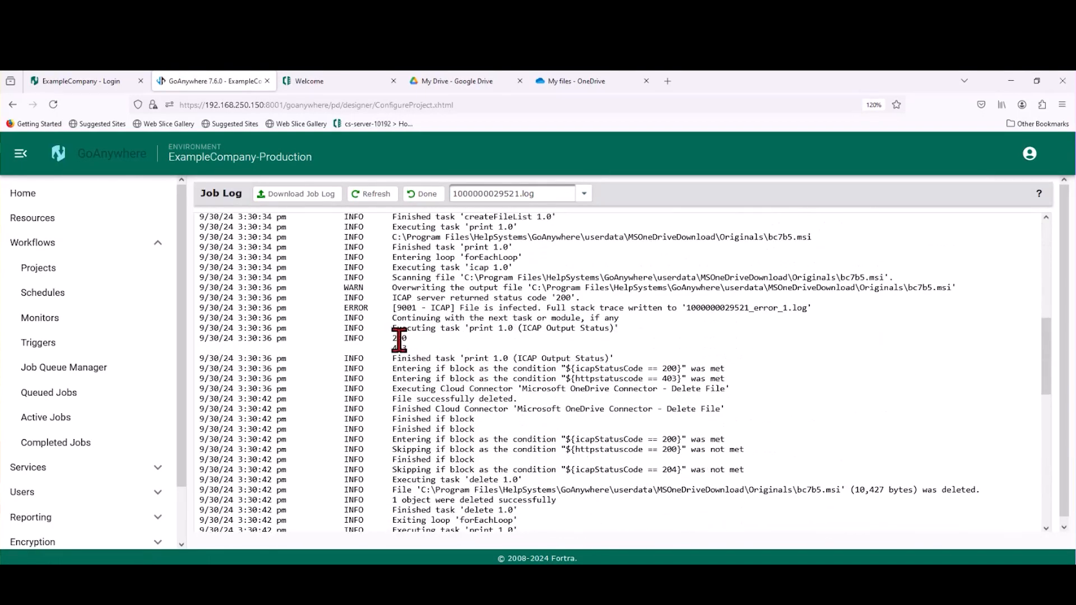
pyautogui.moveTo(397, 338); pyautogui.dragTo(413, 349)
pyautogui.scroll(-5, 469, 367)
pyautogui.scroll(9, 468, 372)
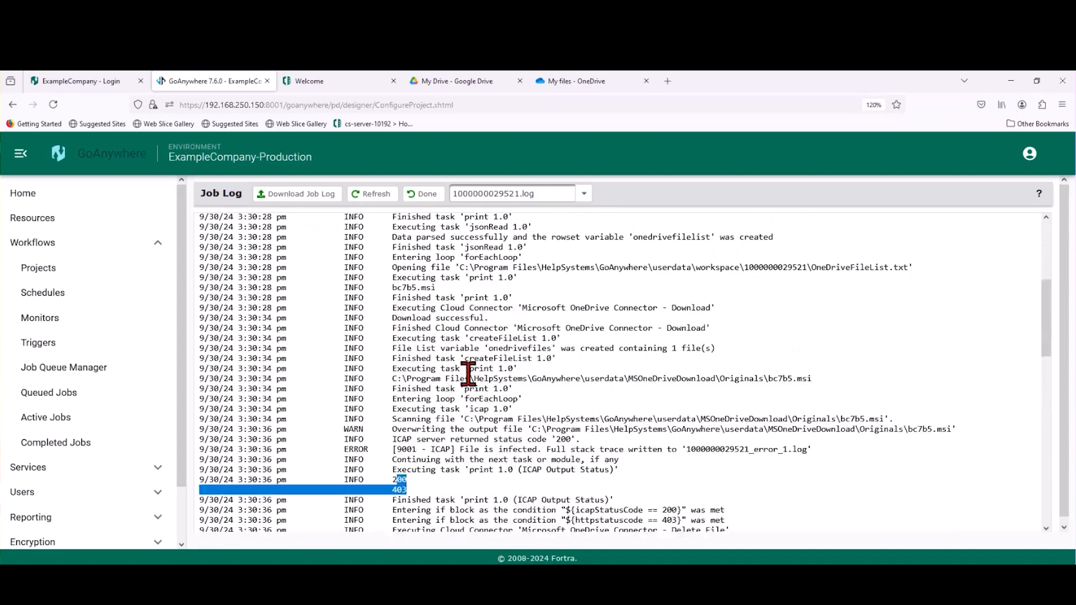
# Examine the job log's ICAP scan, copy and delete entries for New Text Document.txt.
pyautogui.scroll(-15, 468, 372)
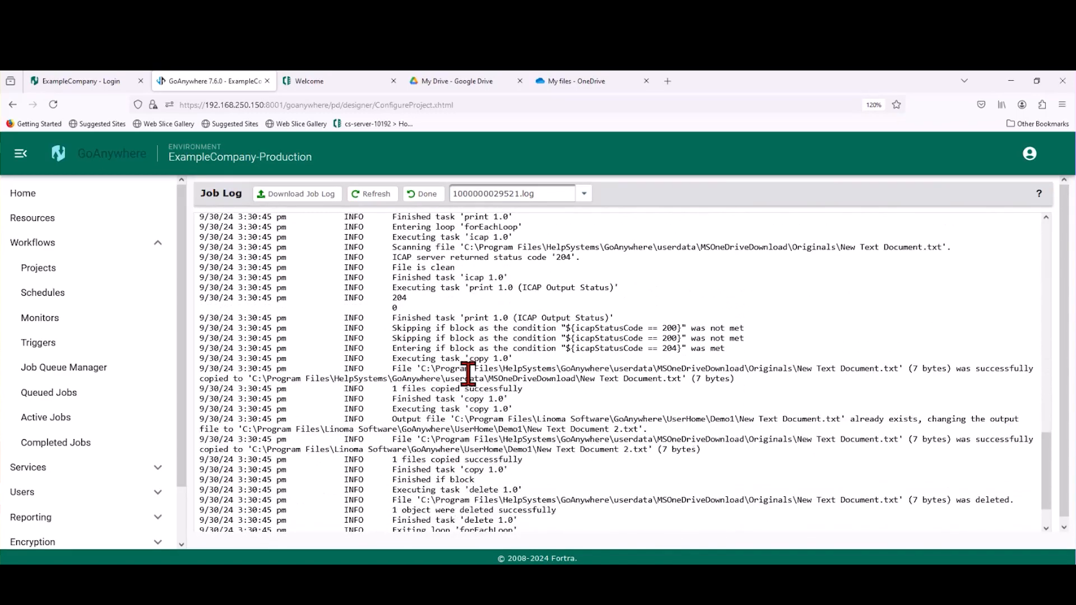
pyautogui.scroll(-2, 524, 395)
pyautogui.scroll(10, 522, 391)
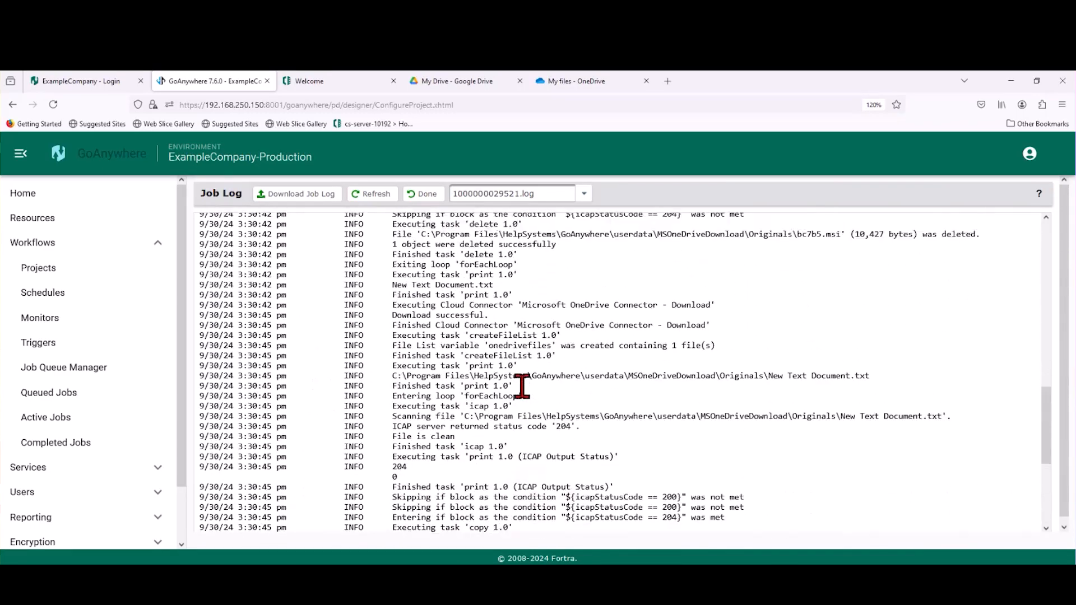
# Examine the job log's OneDrive Delete File, if-block and local delete entries for bc7b5.msi.
pyautogui.scroll(5, 523, 387)
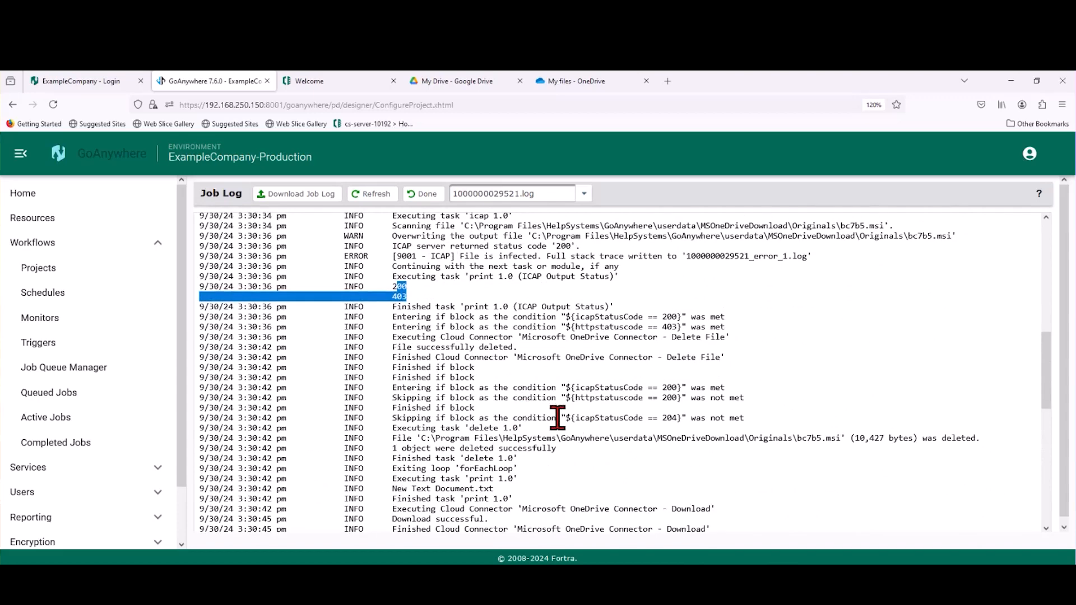
pyautogui.scroll(-5, 532, 372)
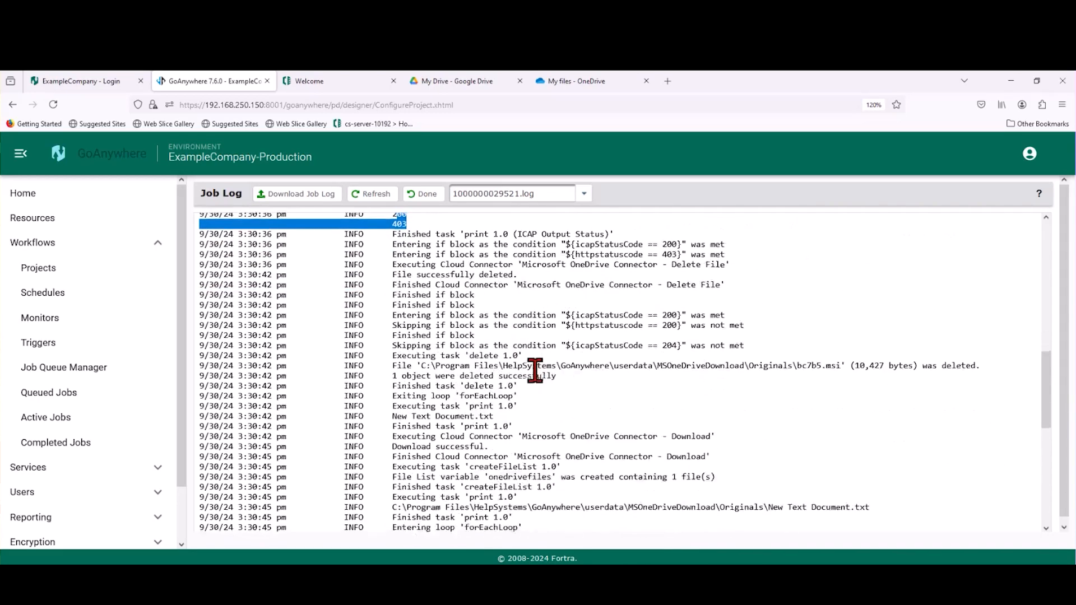
pyautogui.scroll(2, 534, 369)
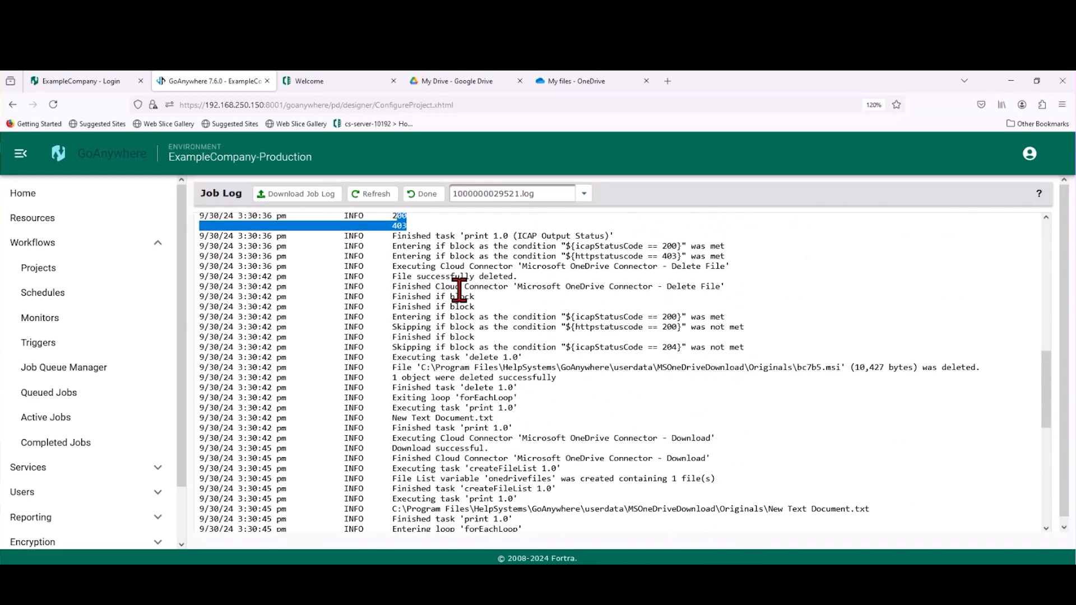
# Check the file list in OneDrive's My files and return to the OneDrive download's job log in GoAnywhere.
pyautogui.click(581, 84)
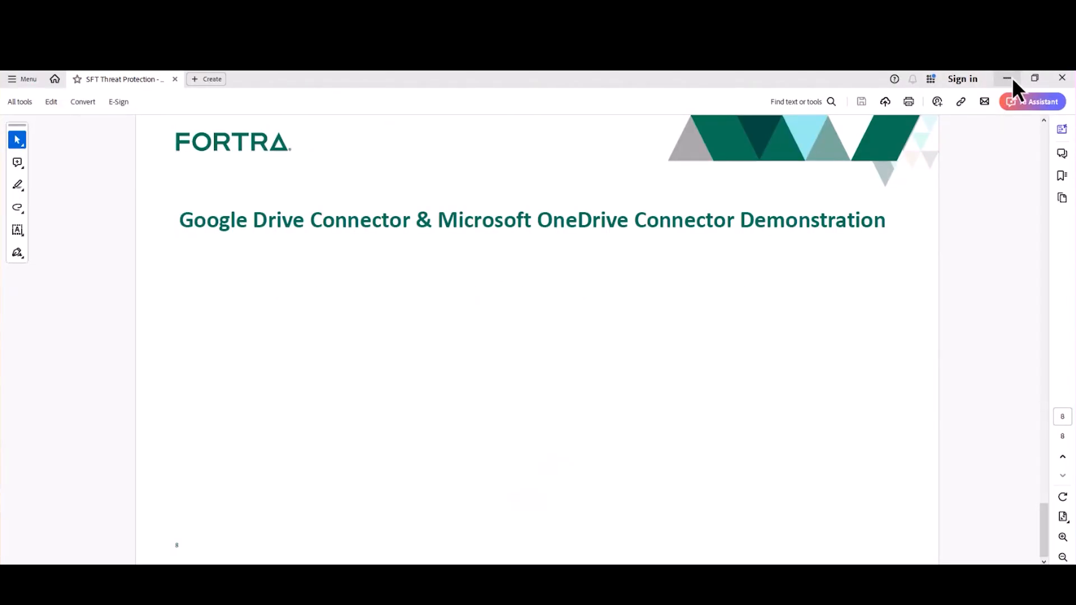
pyautogui.moveTo(567, 557)
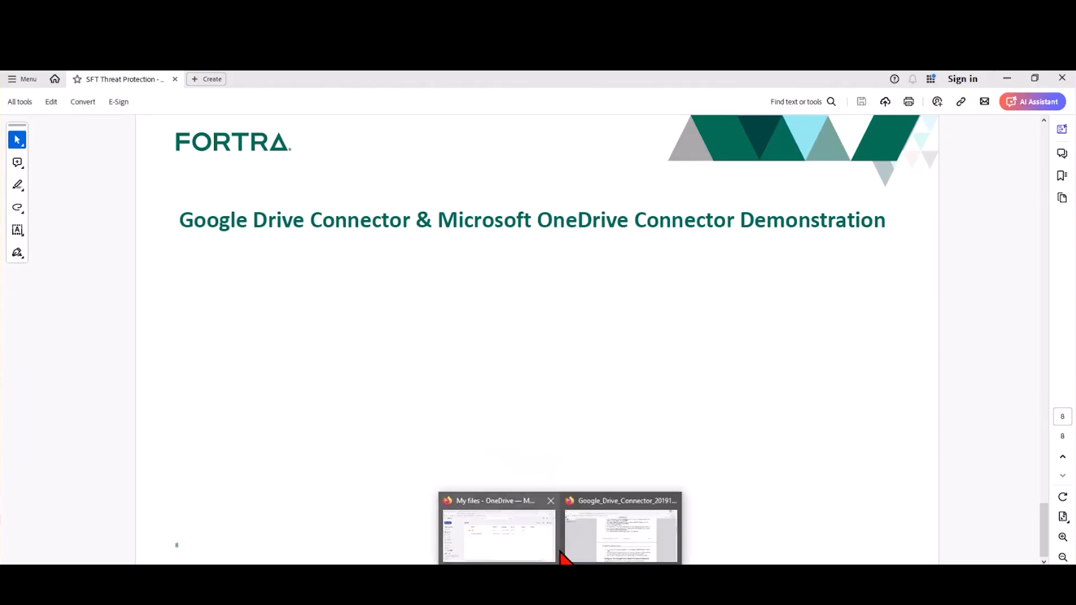
pyautogui.click(504, 547)
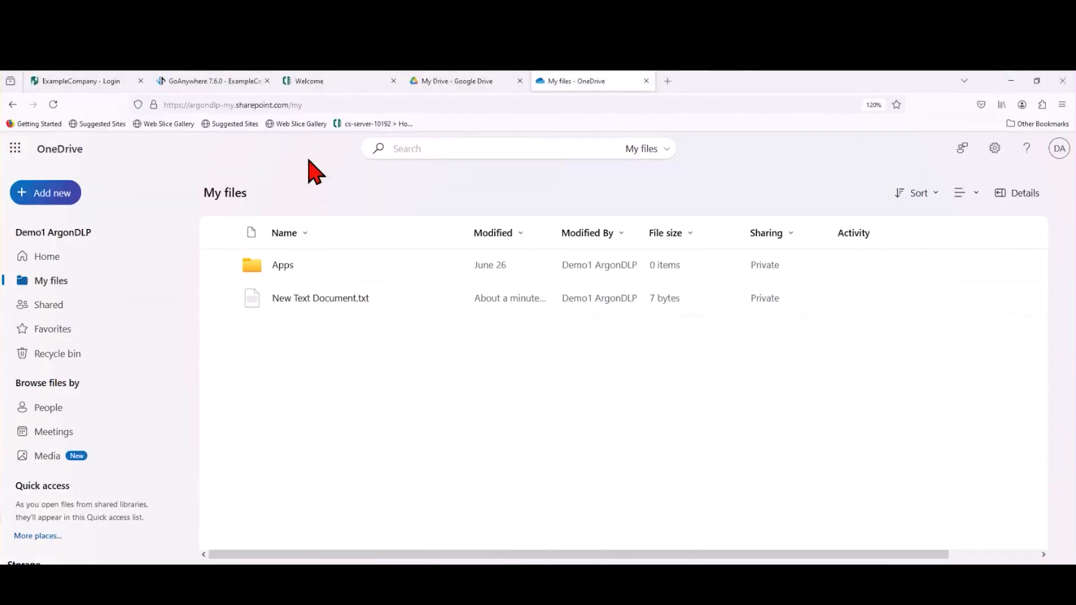
pyautogui.click(219, 84)
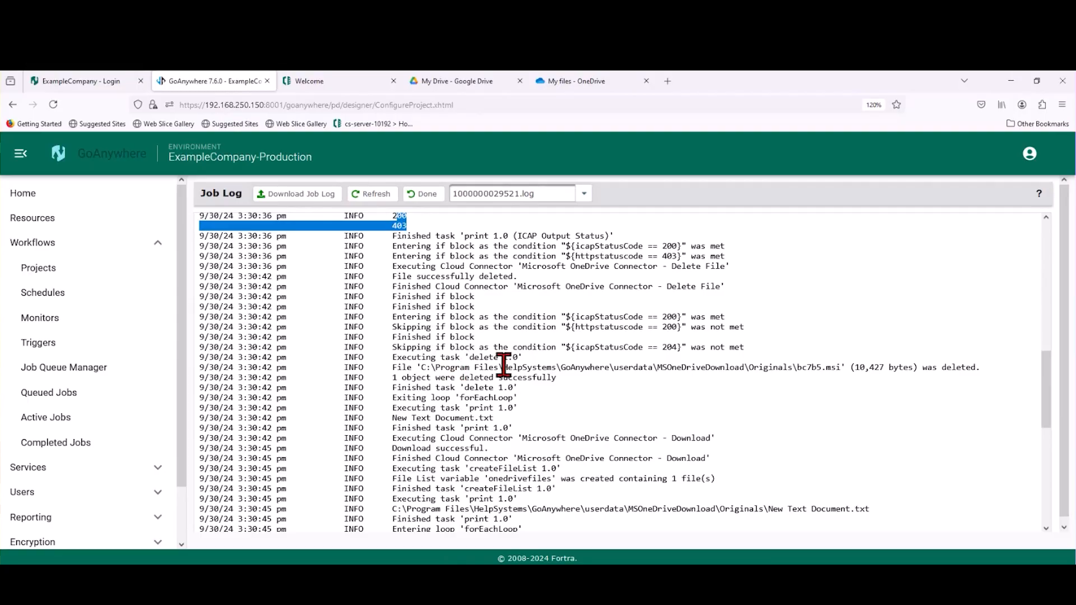